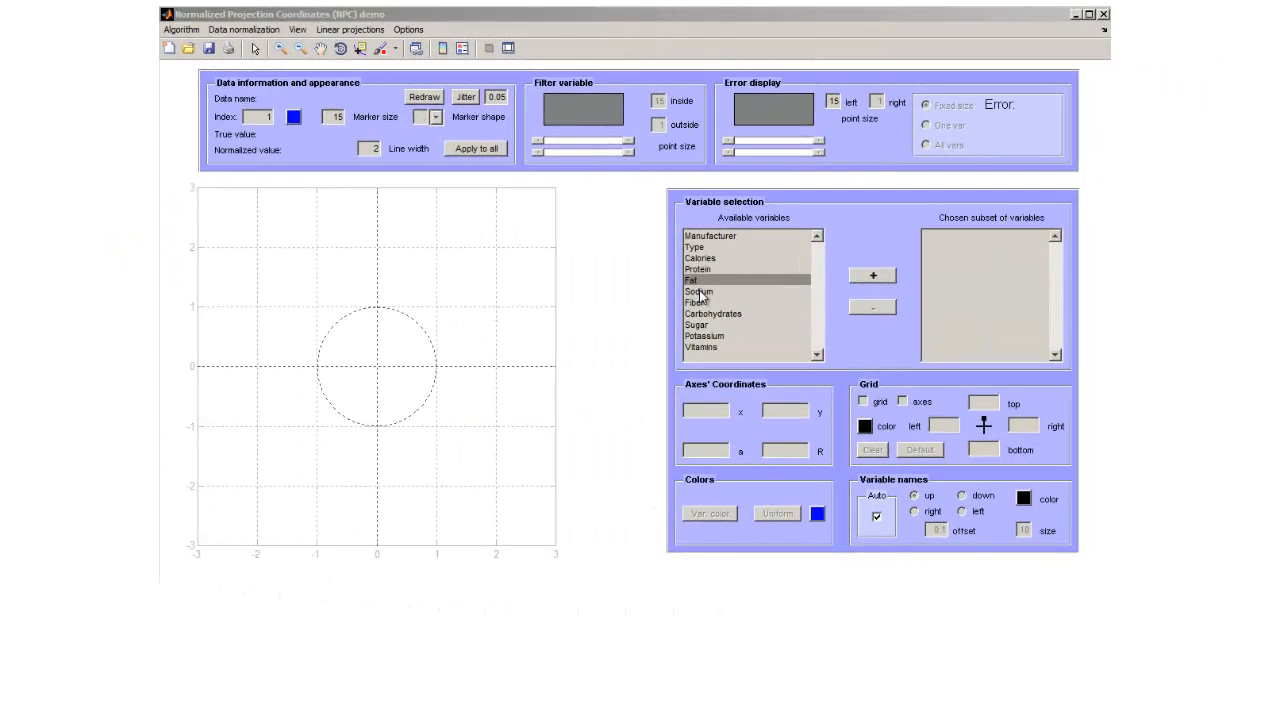
# Add Sodium to the chosen variables and move its axis endpoint to about x -0.9, y -0.45.
pyautogui.click(826, 293)
pyautogui.click(984, 279)
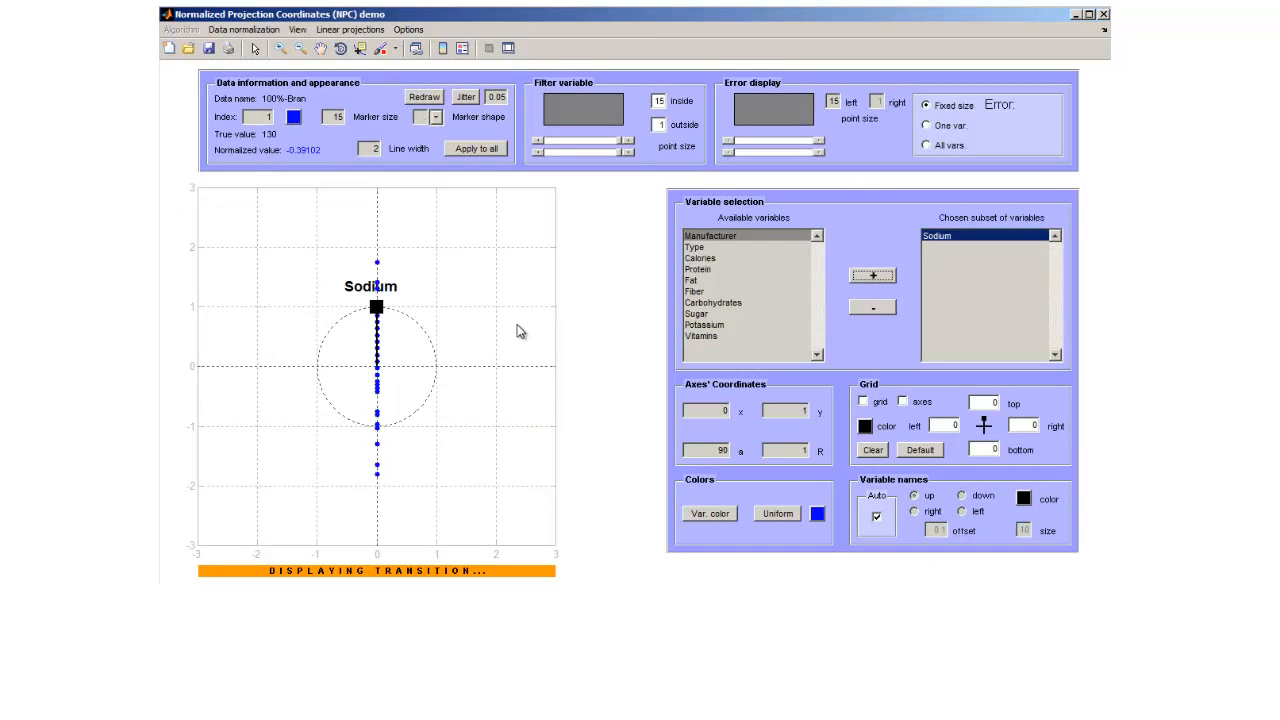
pyautogui.moveTo(378, 310); pyautogui.dragTo(323, 396)
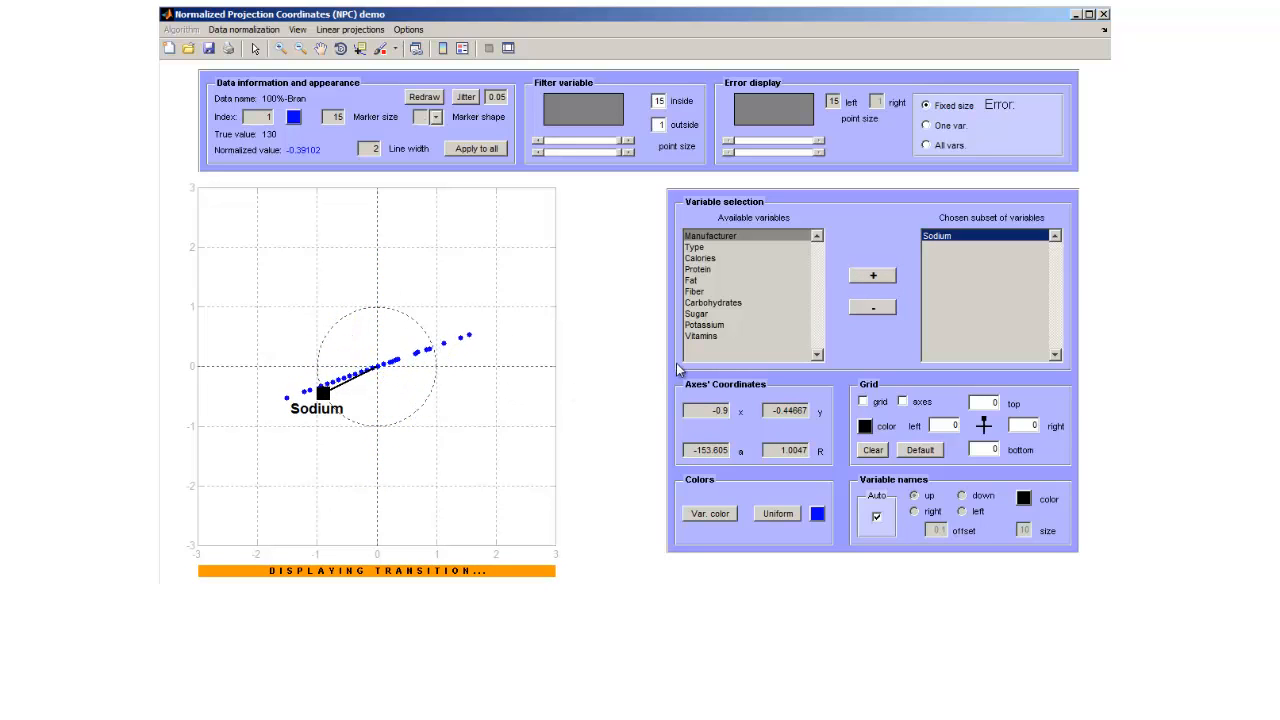
# Add Sugar to the chosen variables and move its axis endpoint down to about x 0.01, y -0.74.
pyautogui.click(705, 314)
pyautogui.click(868, 277)
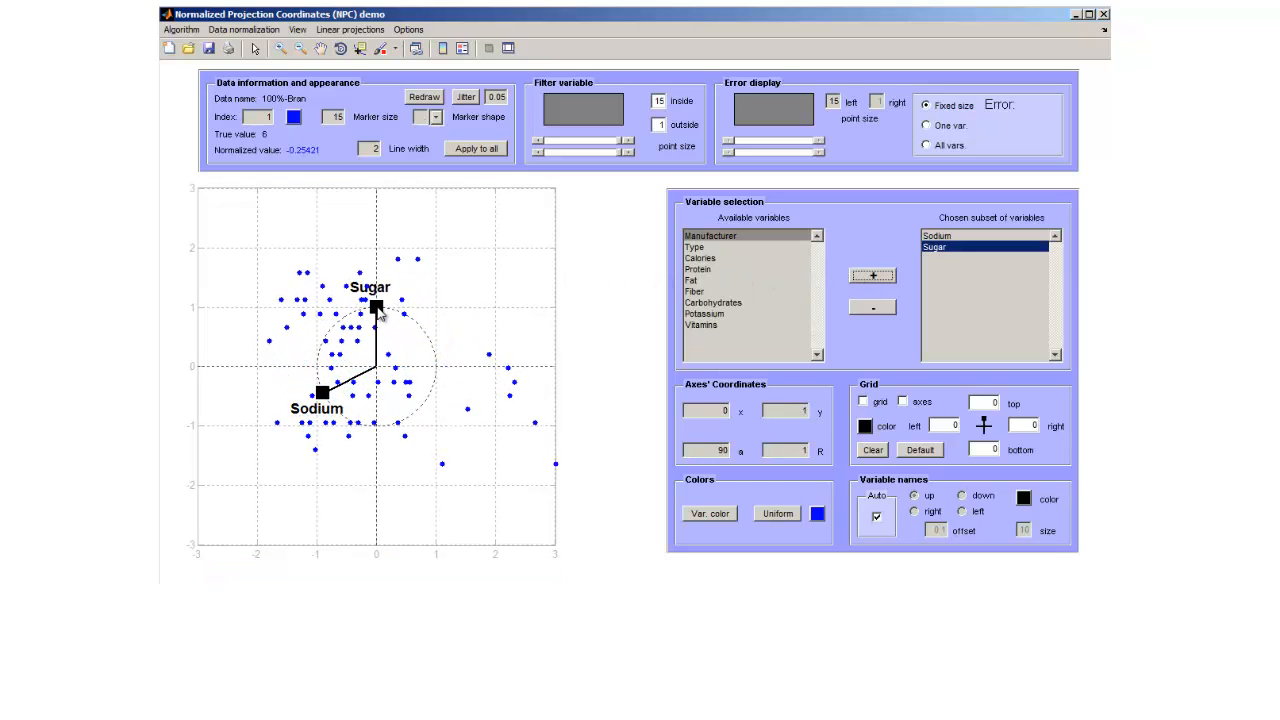
pyautogui.moveTo(380, 312); pyautogui.dragTo(380, 414)
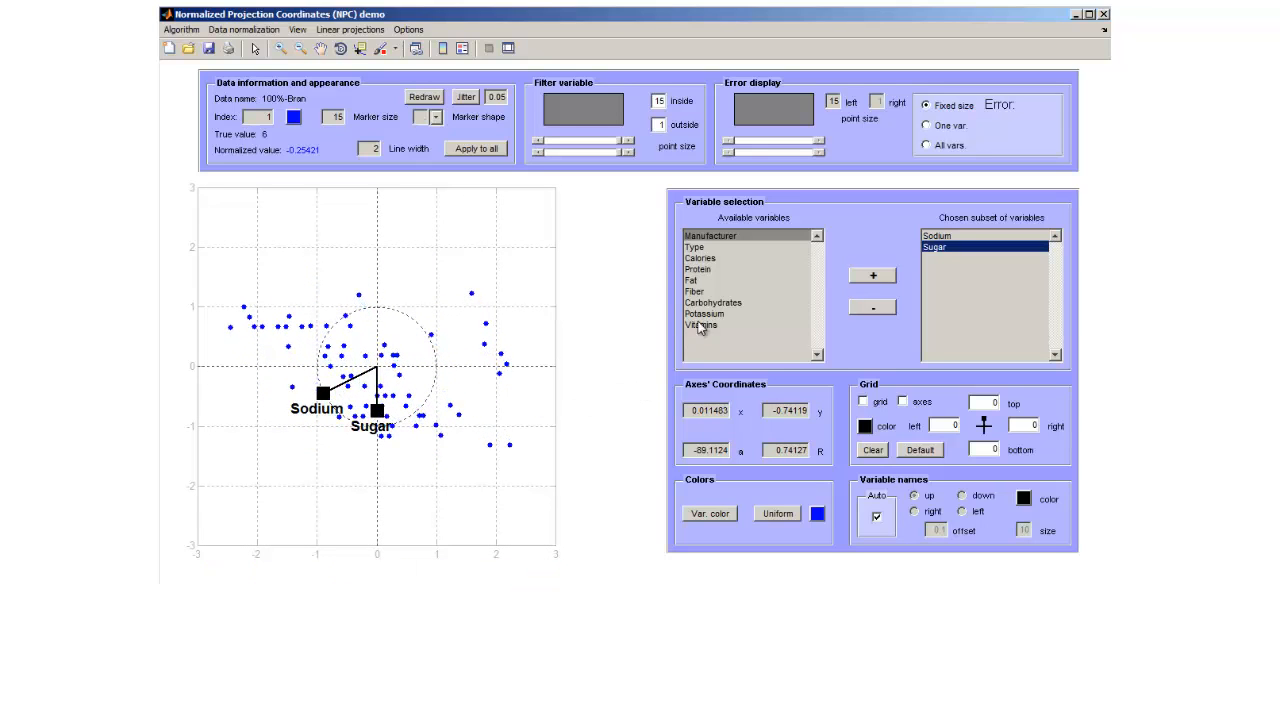
# Add Potassium to the chosen variables and move its axis endpoint to x 0.5, y 0.87.
pyautogui.click(786, 313)
pyautogui.click(858, 279)
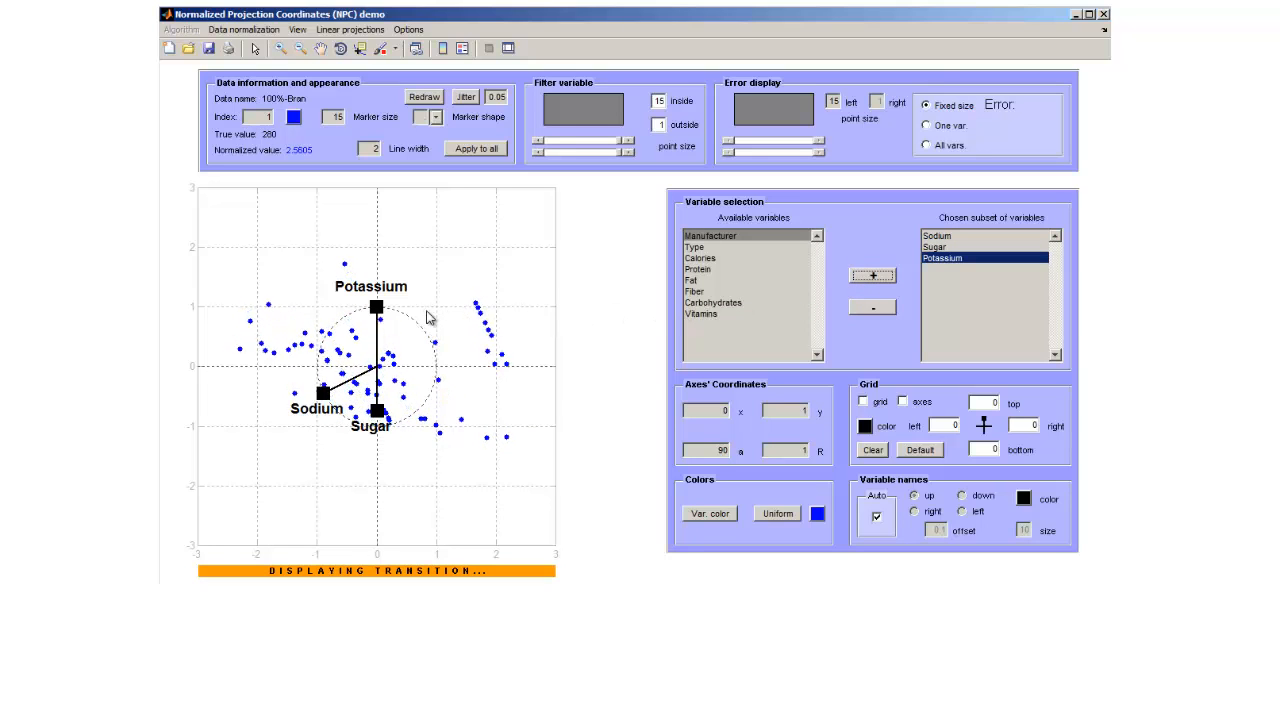
pyautogui.moveTo(379, 309); pyautogui.dragTo(404, 314)
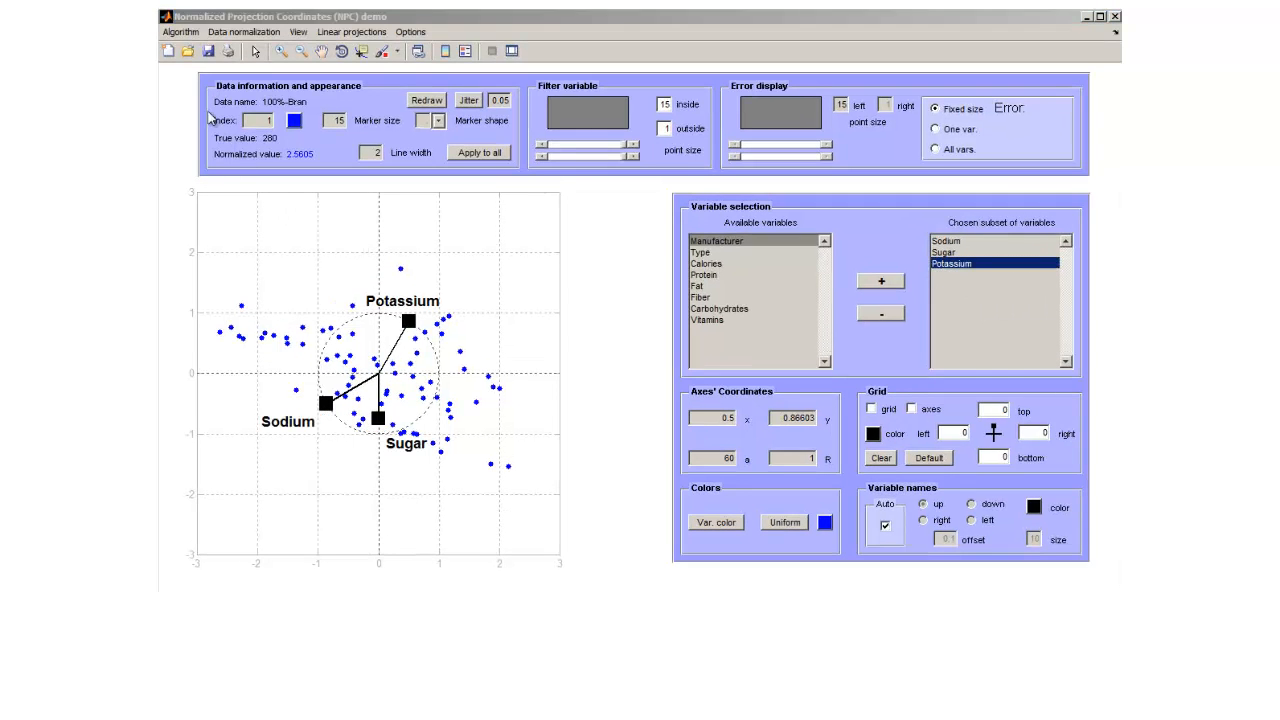
# Switch the projection algorithm to Star Coordinates and normalize the data to Min 0, Max 1.
pyautogui.click(181, 32)
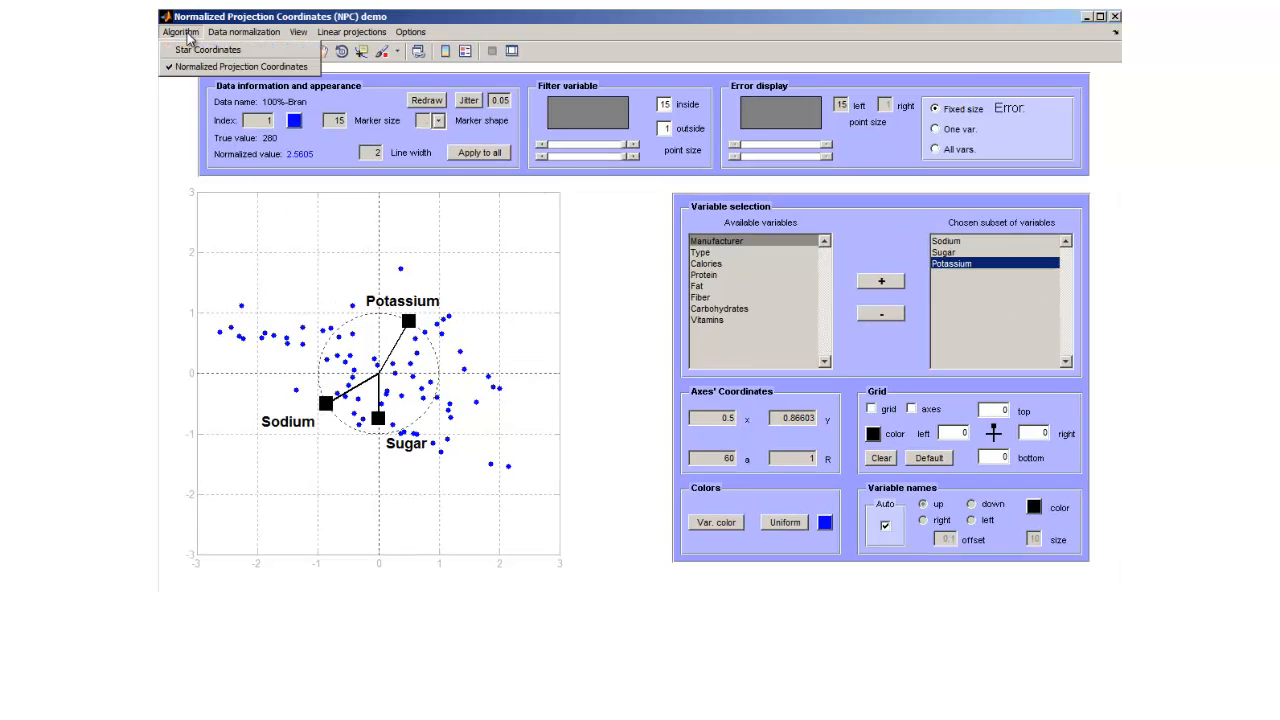
pyautogui.click(250, 52)
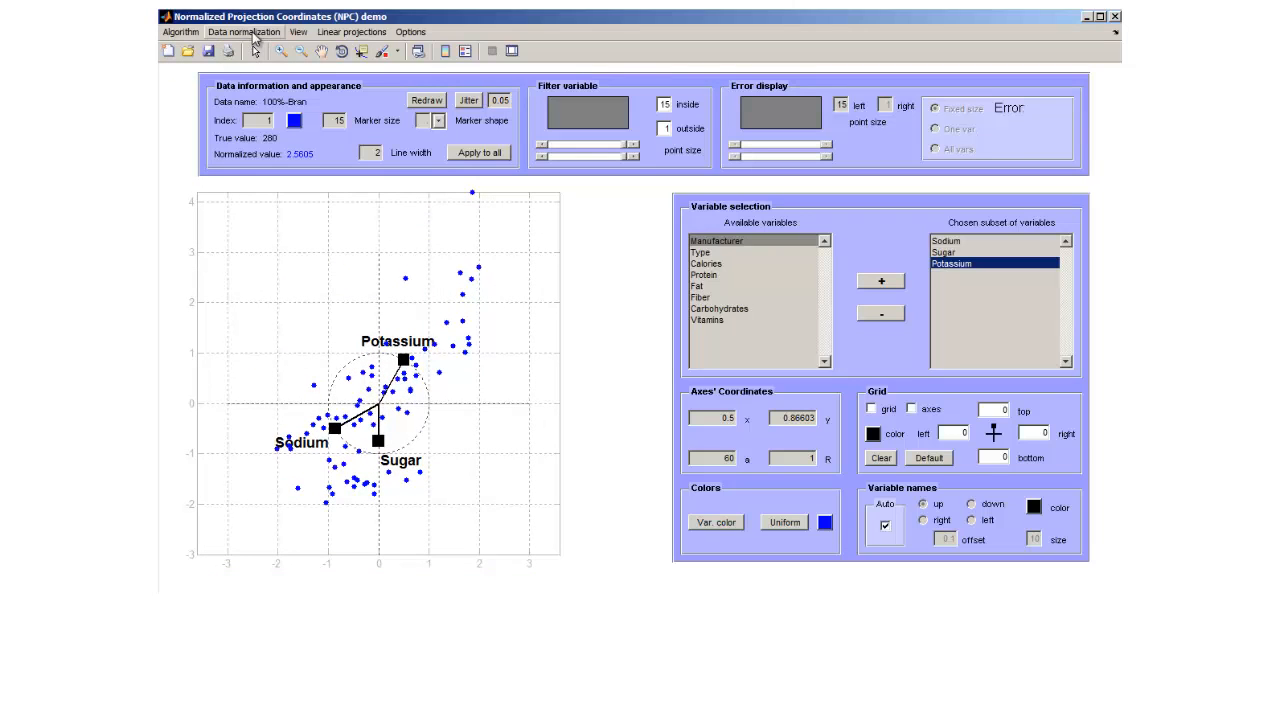
pyautogui.click(253, 33)
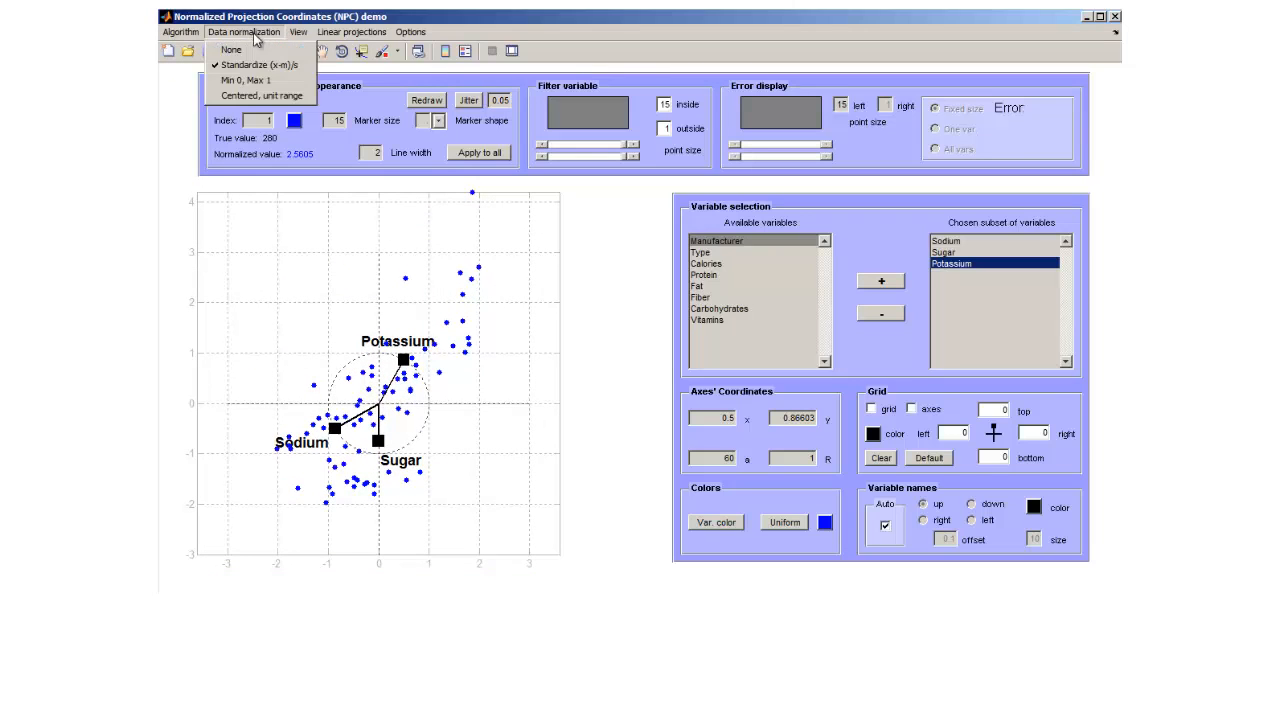
pyautogui.click(287, 84)
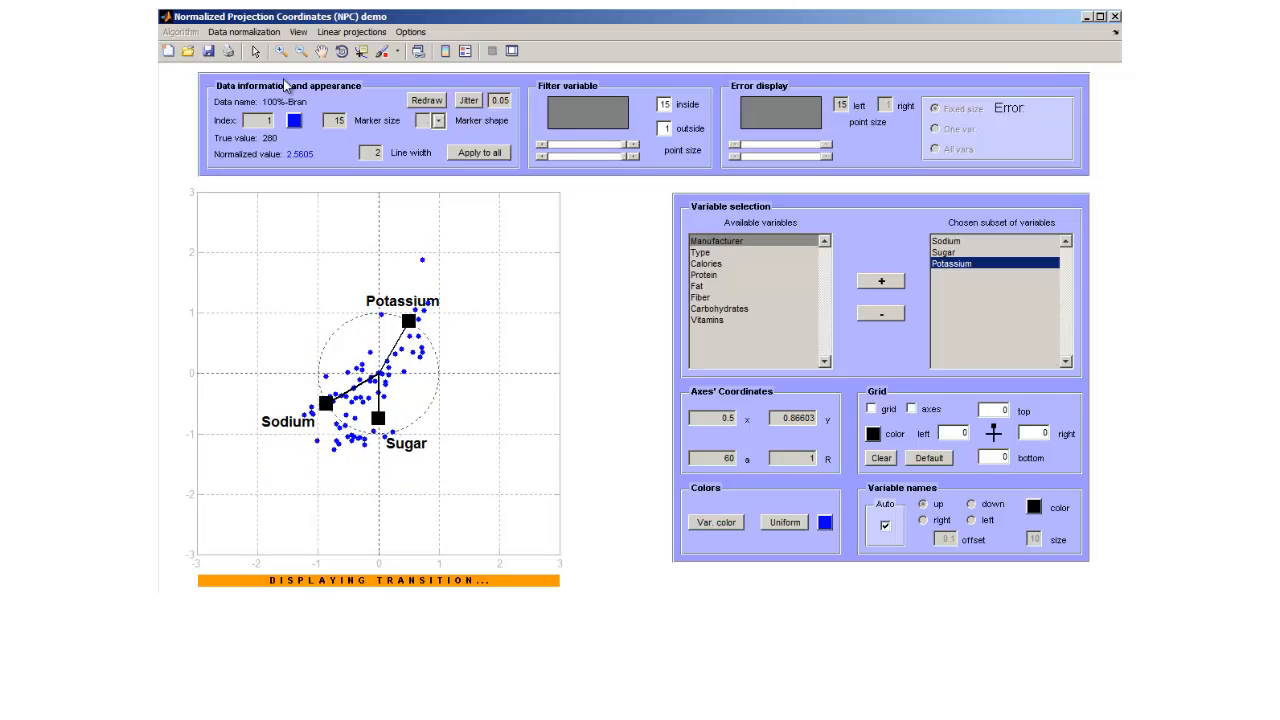
# Colour the outlying Golden-Grahams data point below the Sodium endpoint red and display its selected variable values.
pyautogui.rightClick(341, 430)
pyautogui.click(357, 452)
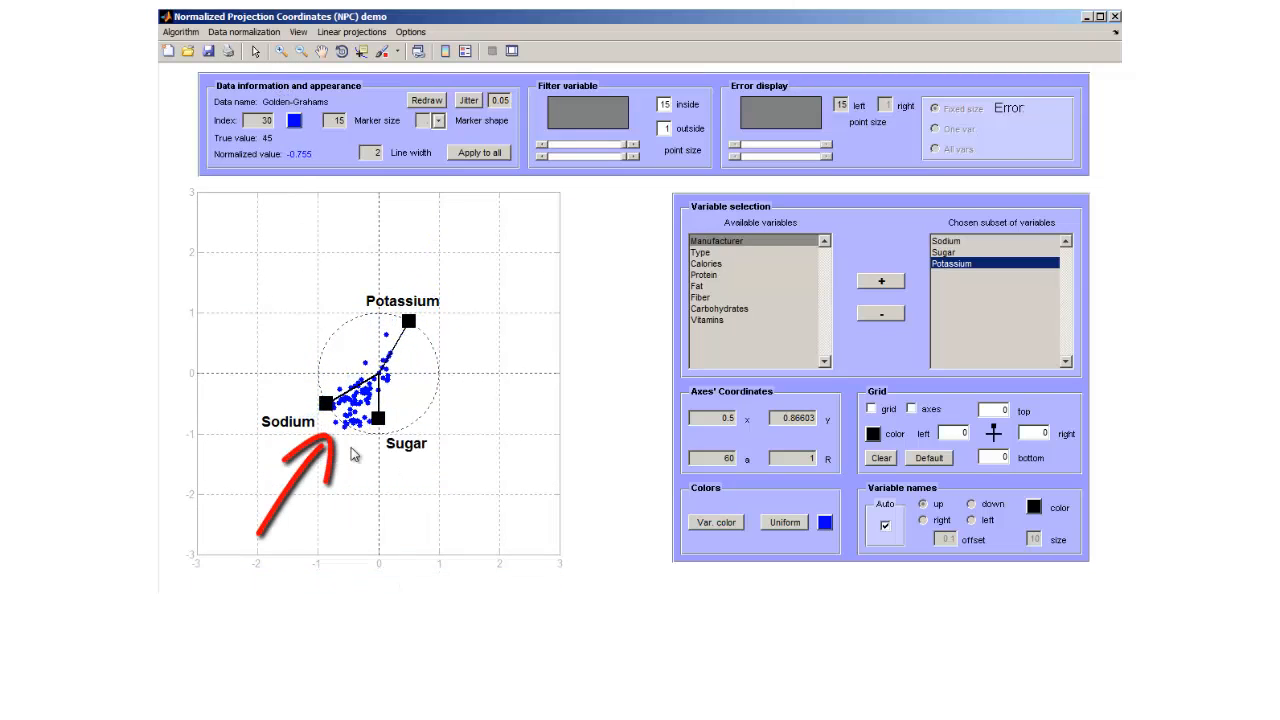
pyautogui.click(294, 122)
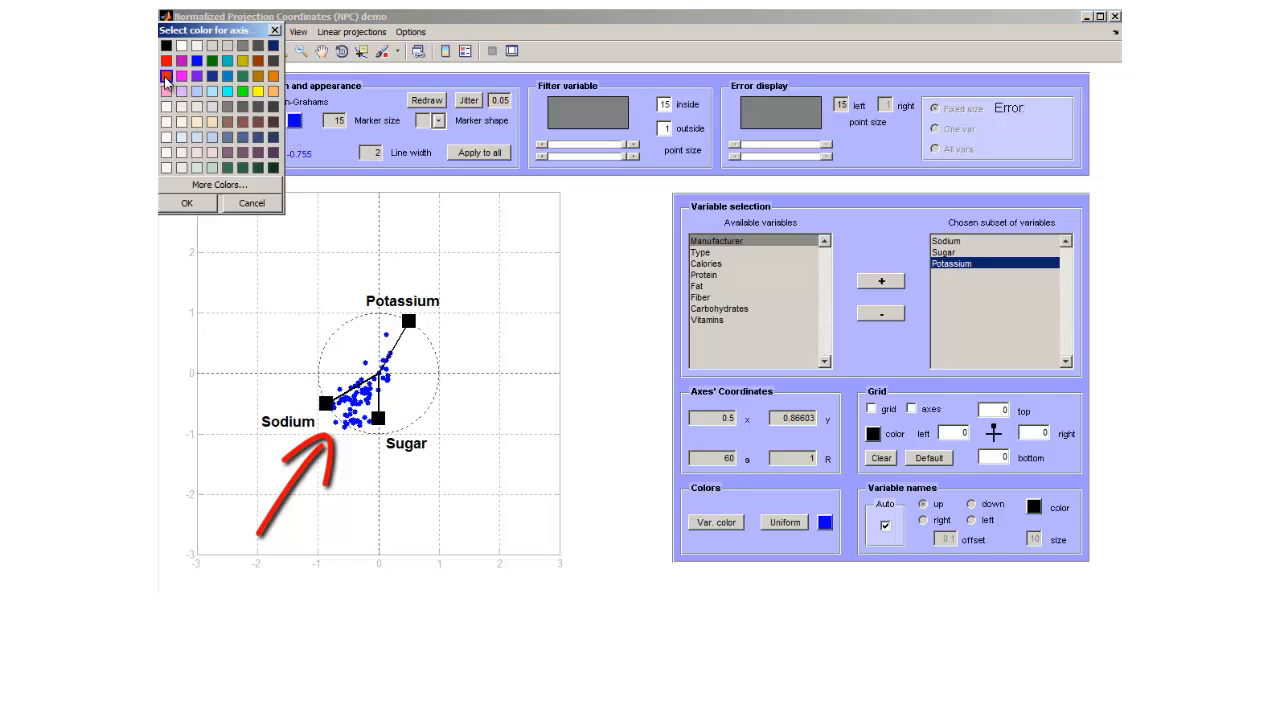
pyautogui.click(181, 203)
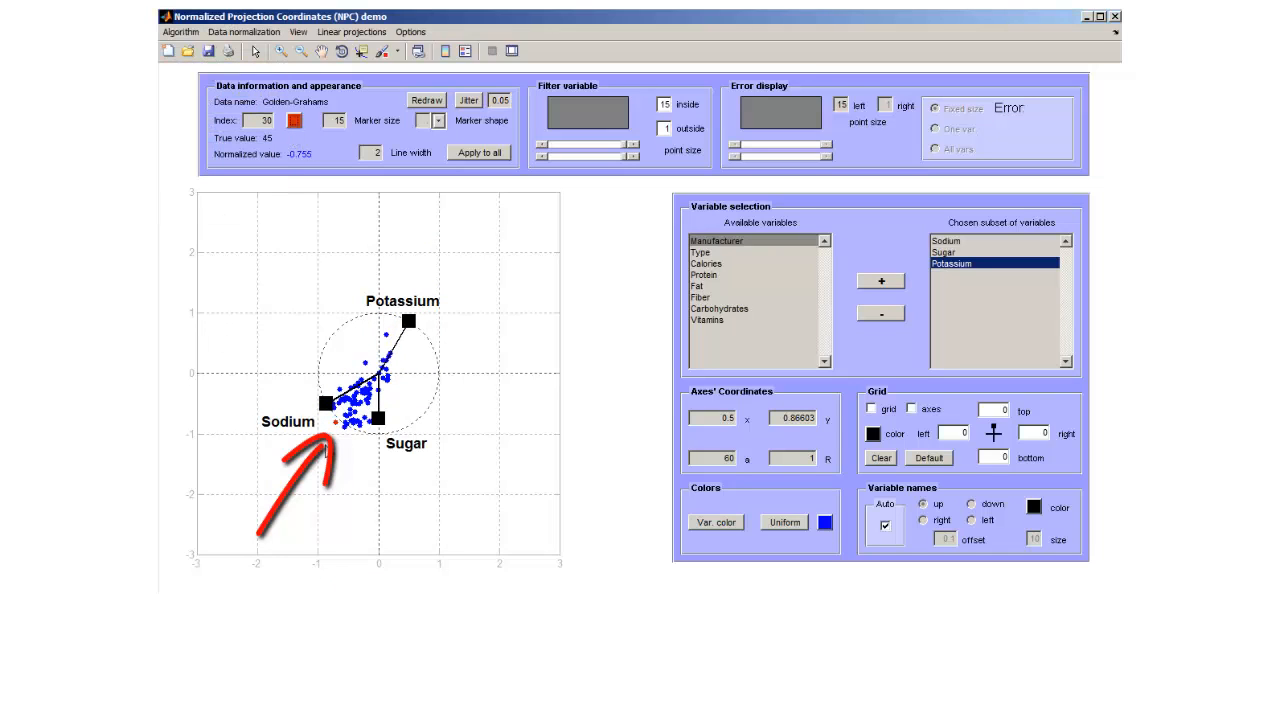
pyautogui.rightClick(337, 425)
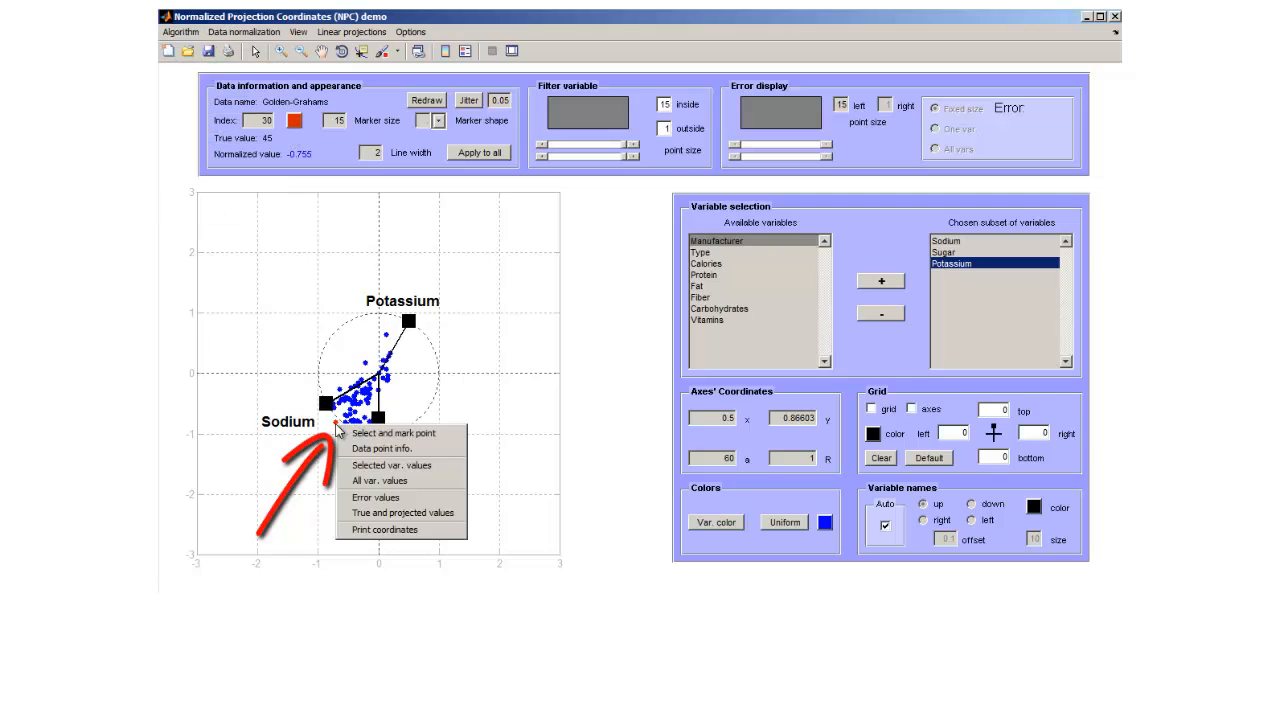
pyautogui.click(373, 472)
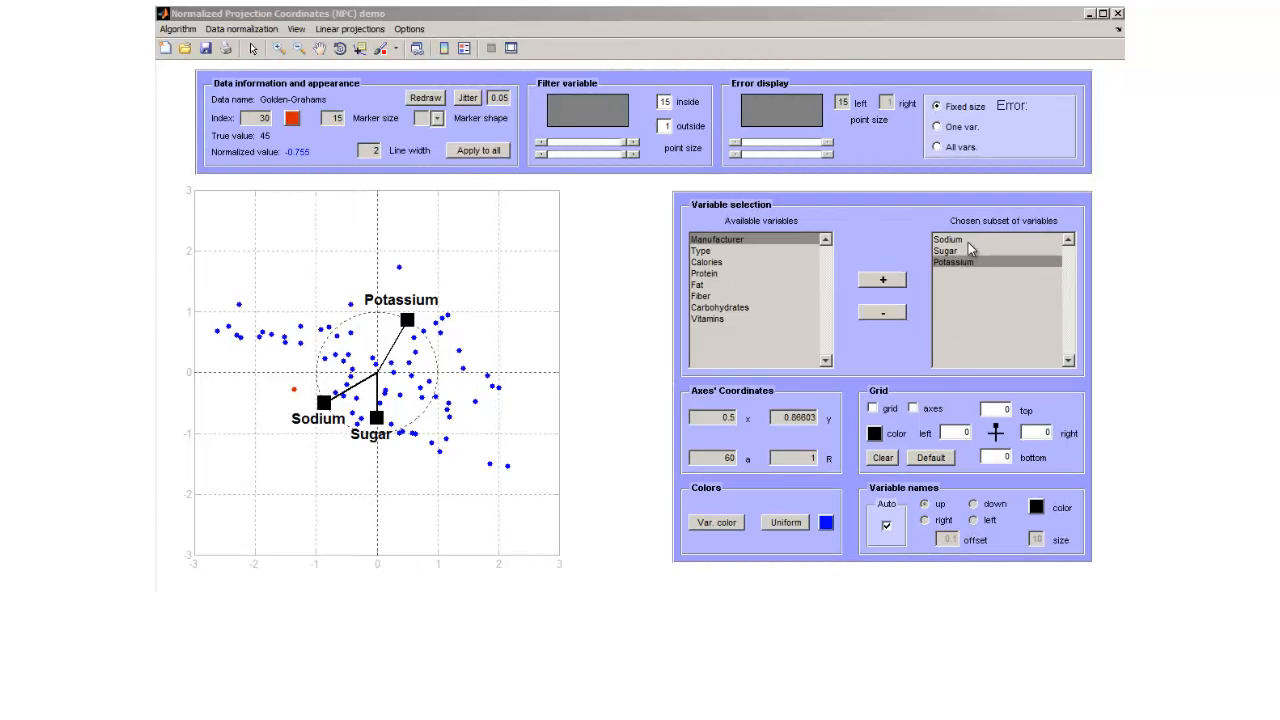
# Display the calibrated axis for the Sodium variable, using dark grey as the grid color.
pyautogui.click(966, 241)
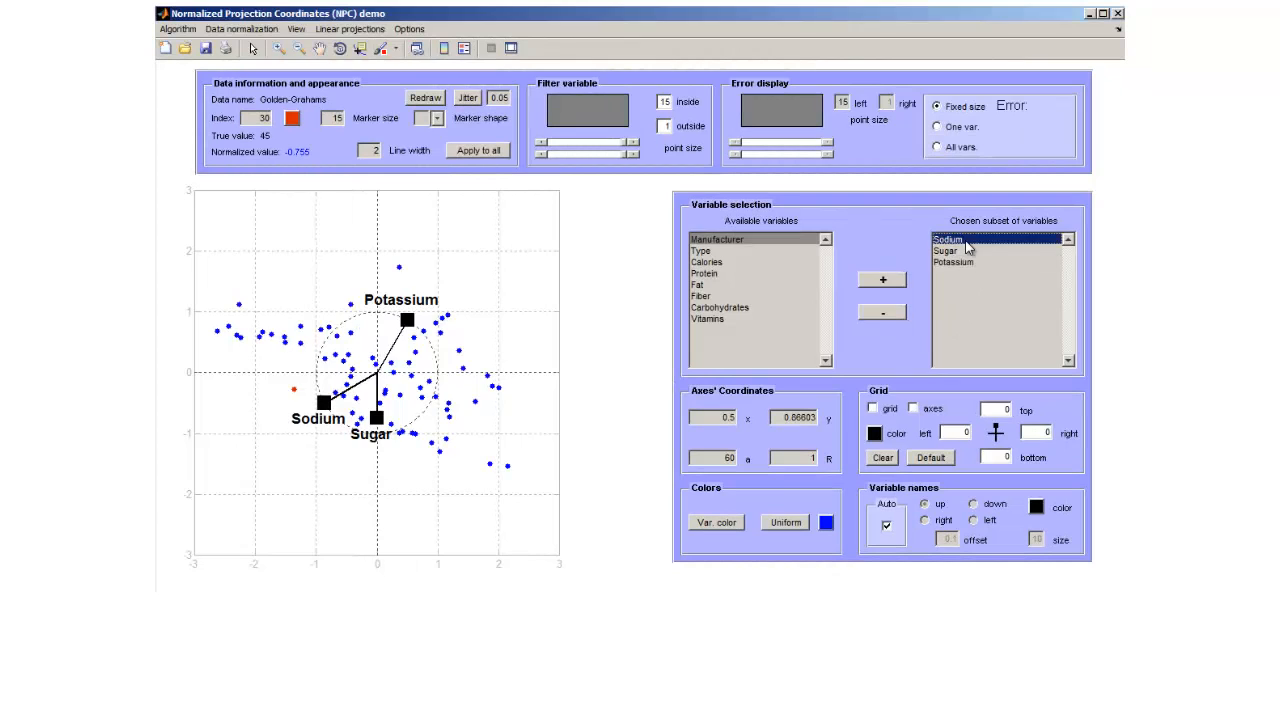
pyautogui.click(874, 434)
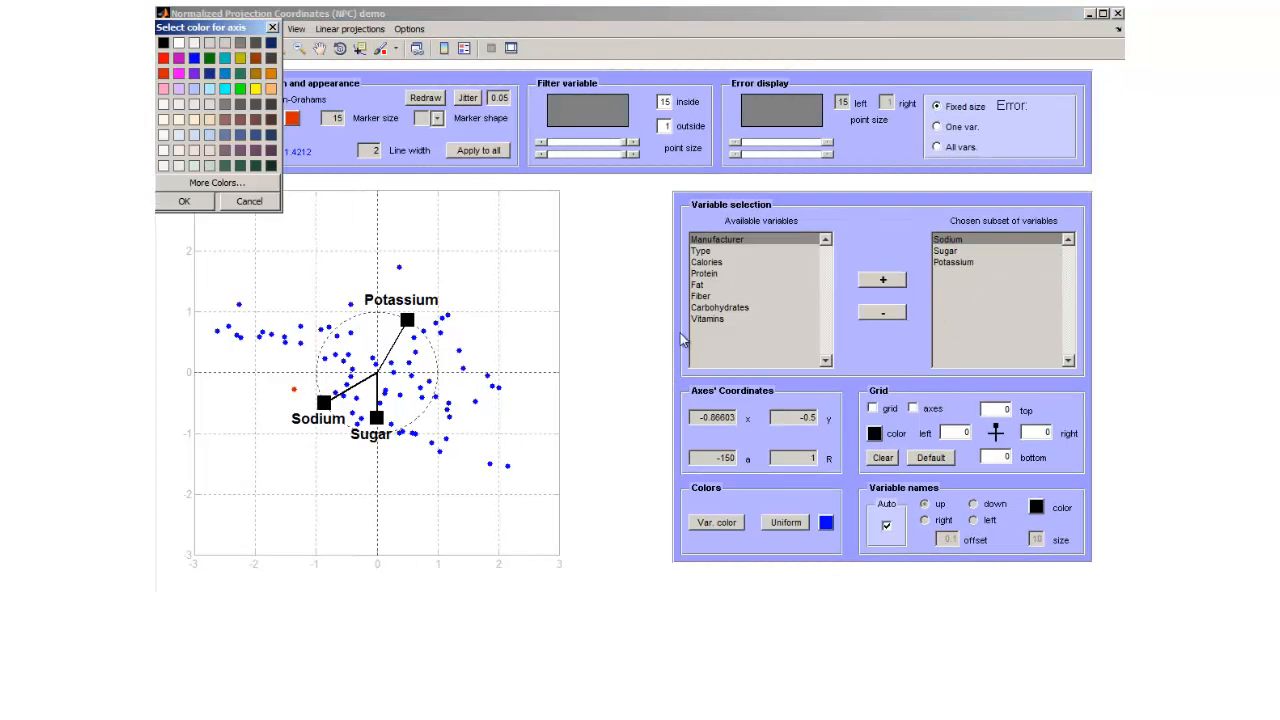
pyautogui.click(270, 104)
pyautogui.click(200, 203)
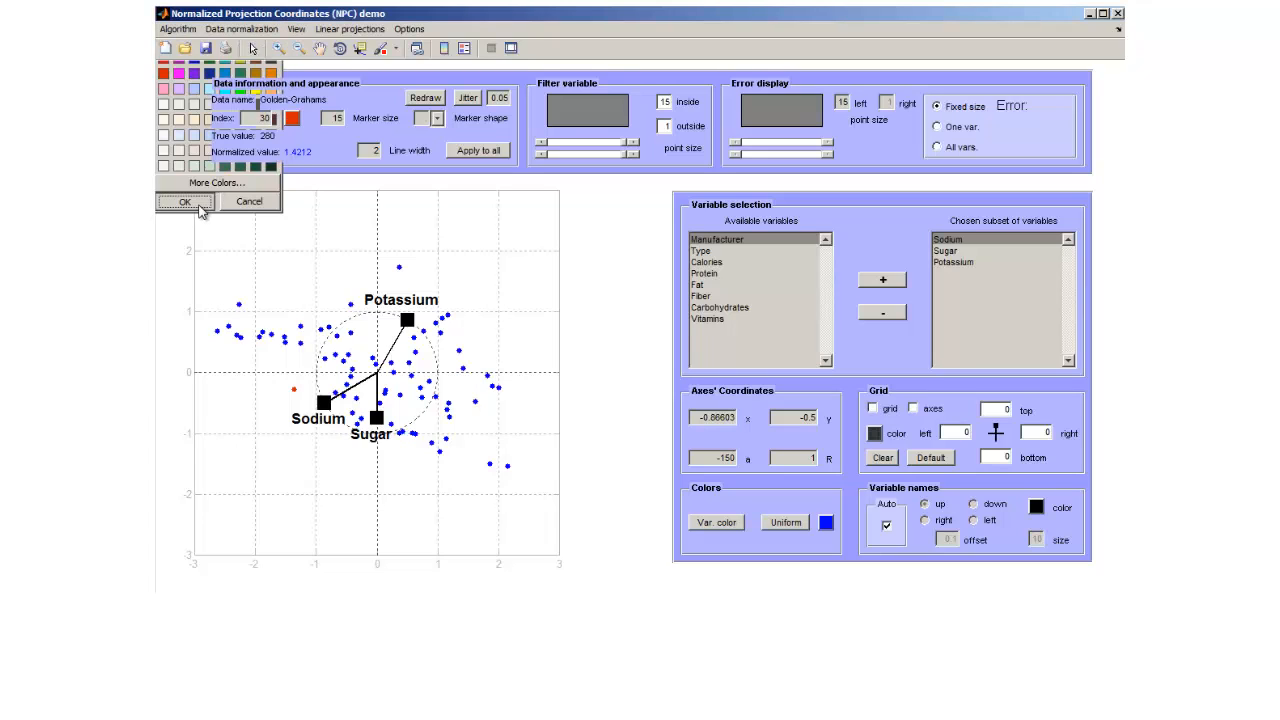
pyautogui.click(913, 408)
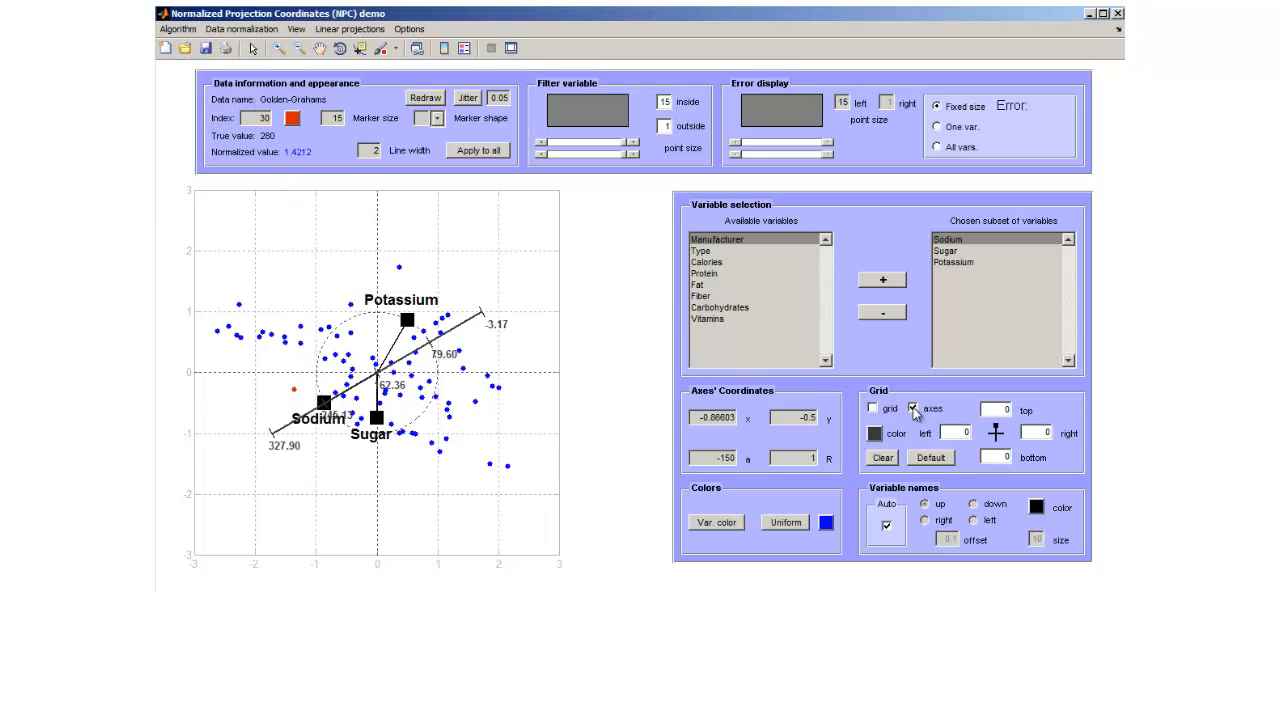
# Move the Sodium label in the plot below the lower end of its axis, clear of the scale numbers.
pyautogui.click(253, 48)
pyautogui.moveTo(314, 428); pyautogui.dragTo(278, 466)
pyautogui.click(343, 466)
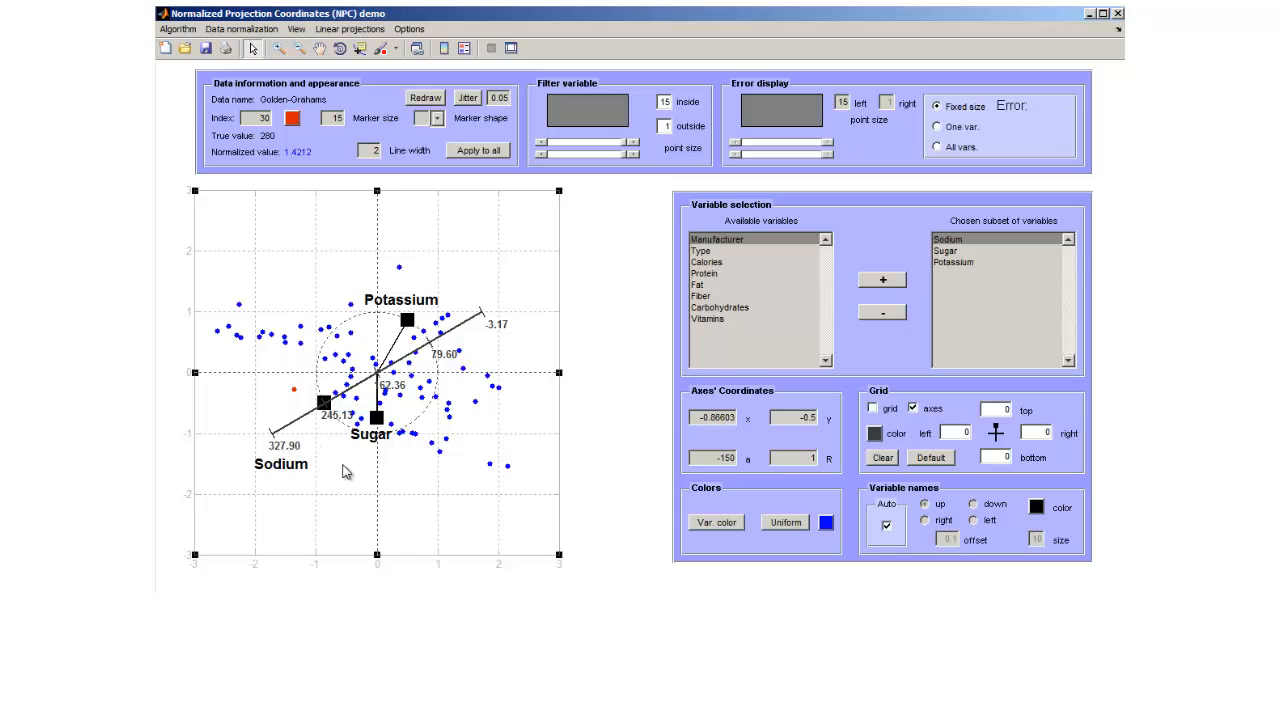
pyautogui.click(253, 47)
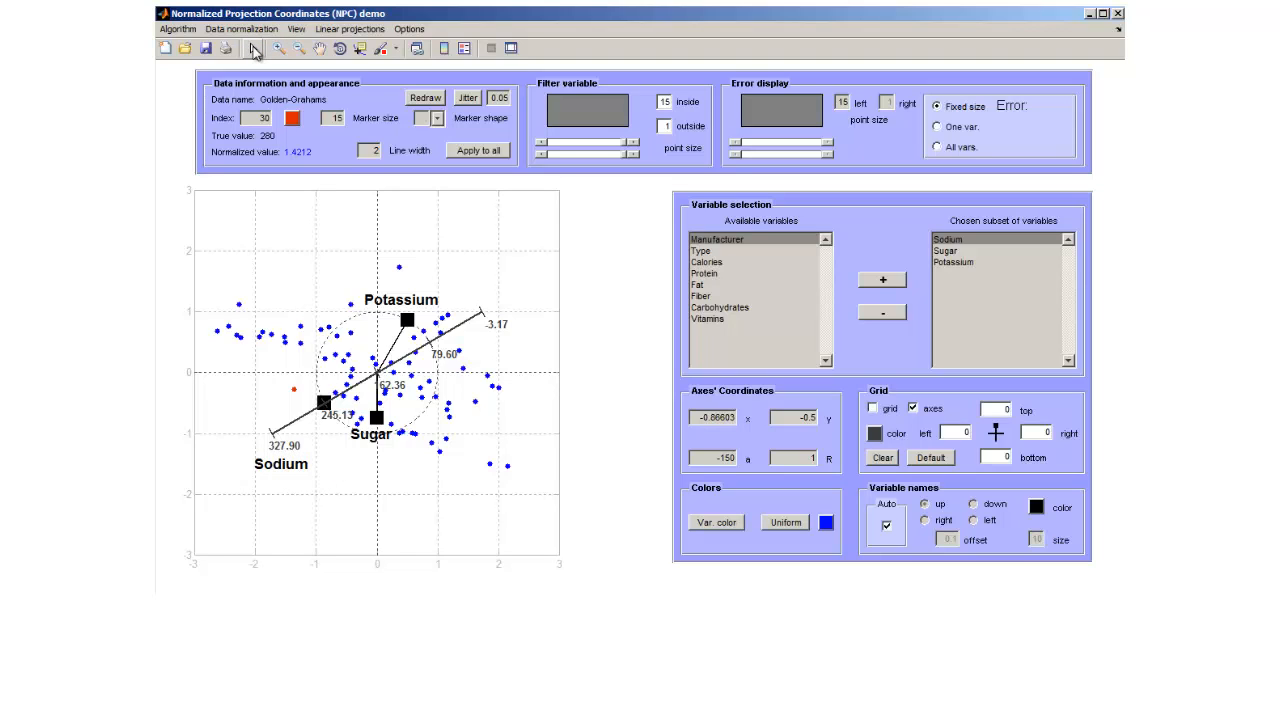
# Hide the calibrated axis for Sodium and show its grid instead.
pyautogui.click(913, 409)
pyautogui.click(872, 409)
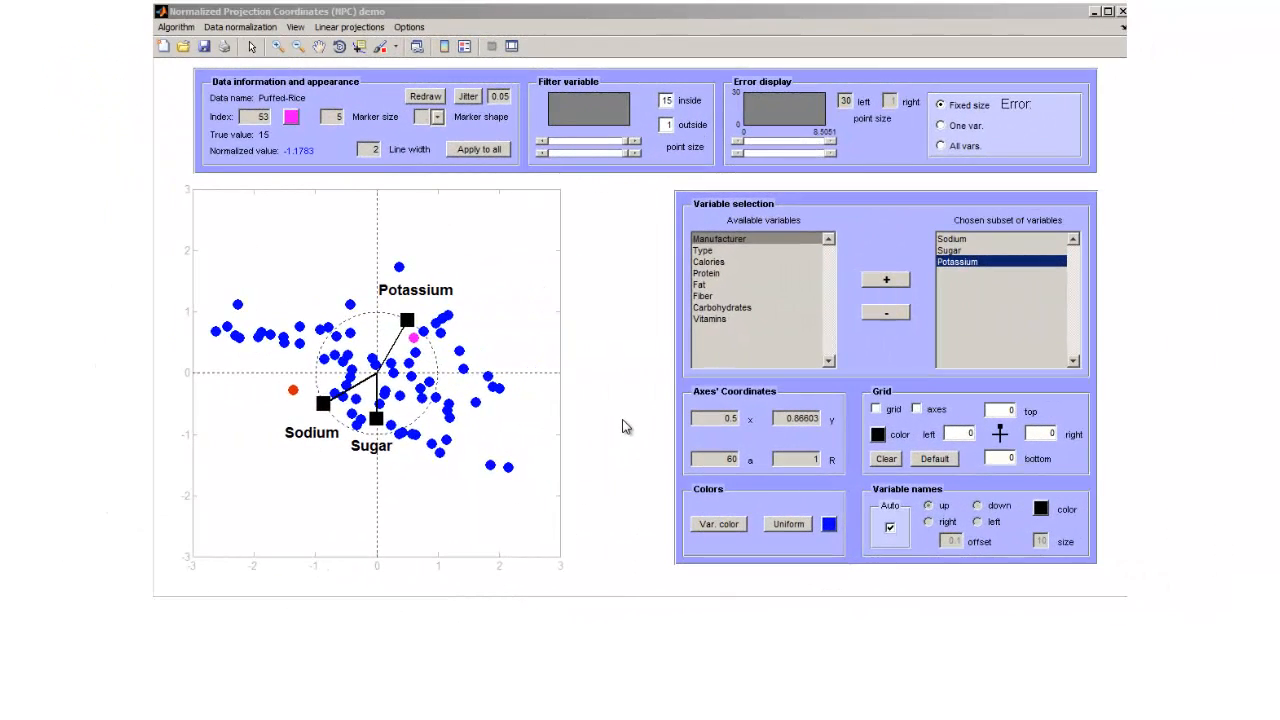
# Size the data points by their error over all variables and compare the red data point's true and projected values.
pyautogui.click(940, 147)
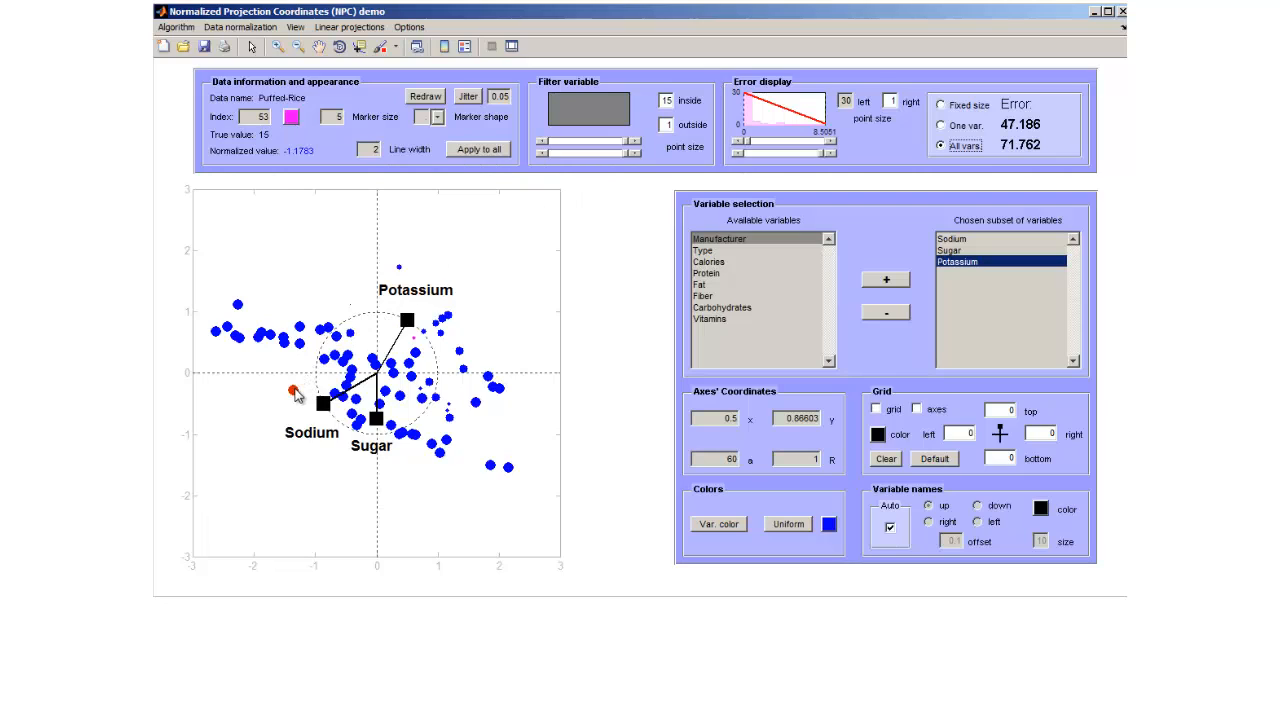
pyautogui.rightClick(296, 394)
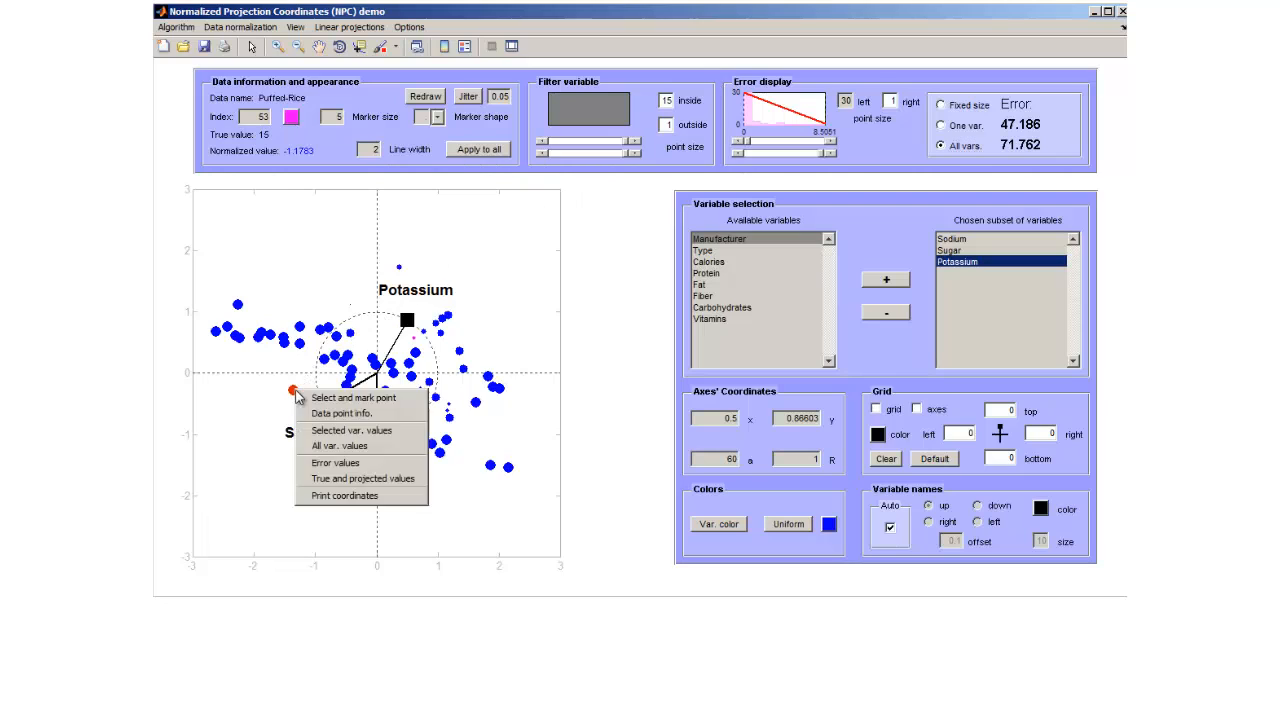
pyautogui.click(341, 483)
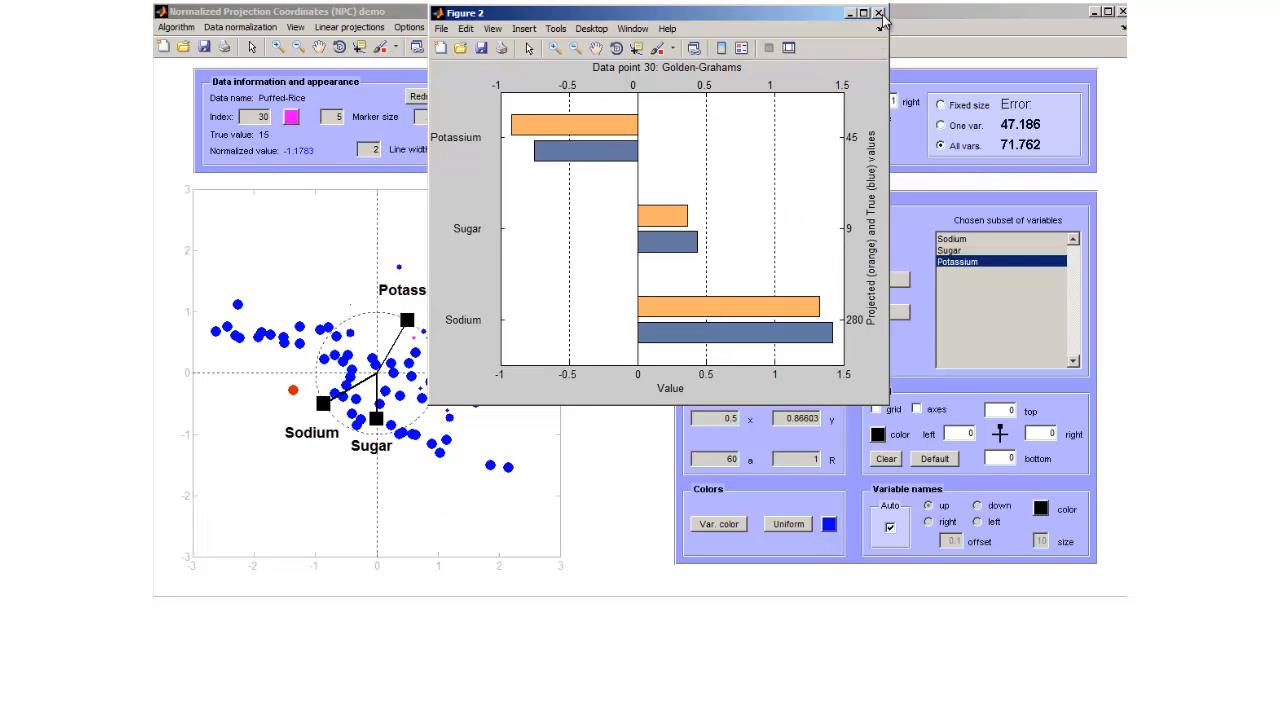
pyautogui.click(879, 14)
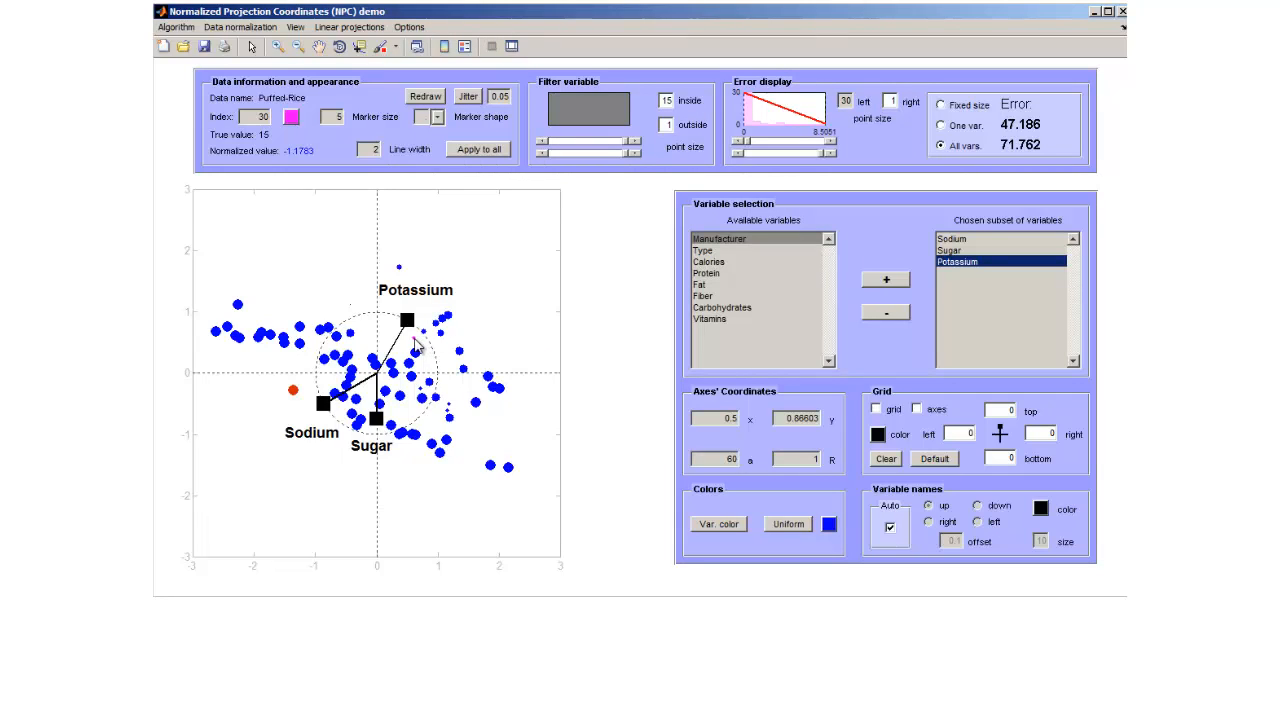
# Compare the true and projected values of the magenta Puffed-Rice data point in a bar chart.
pyautogui.rightClick(418, 347)
pyautogui.click(454, 433)
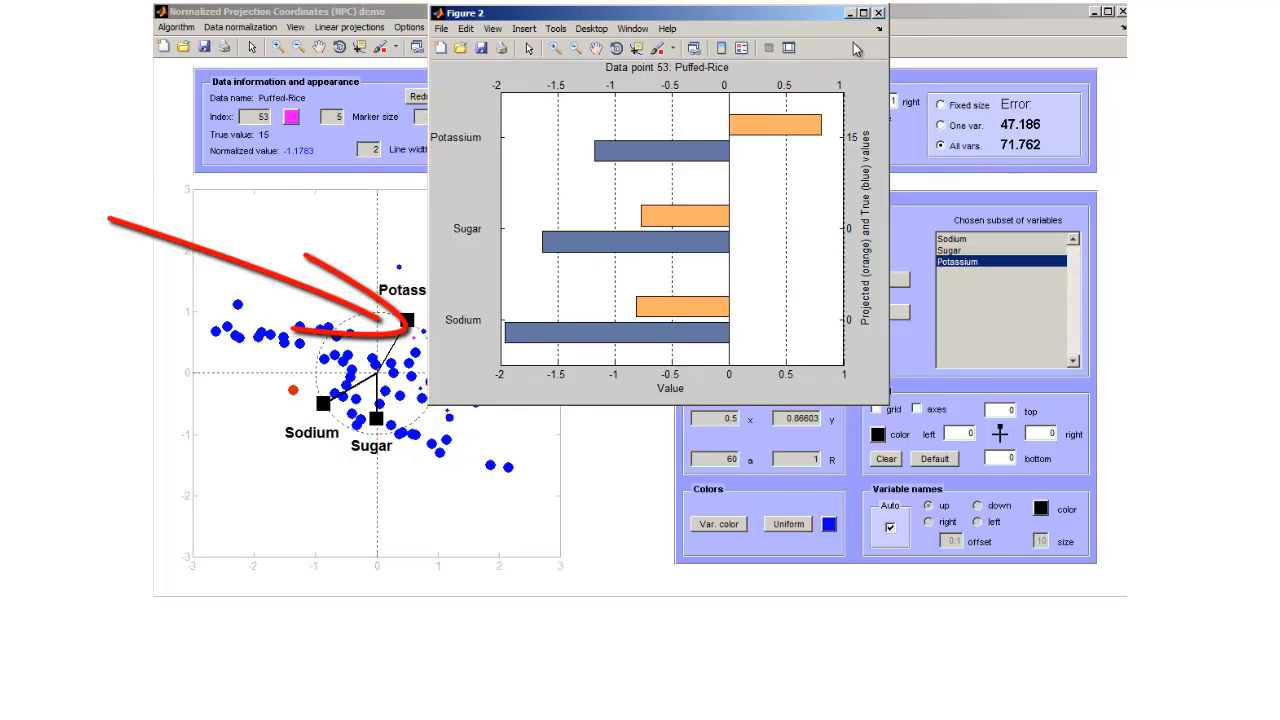
pyautogui.click(878, 13)
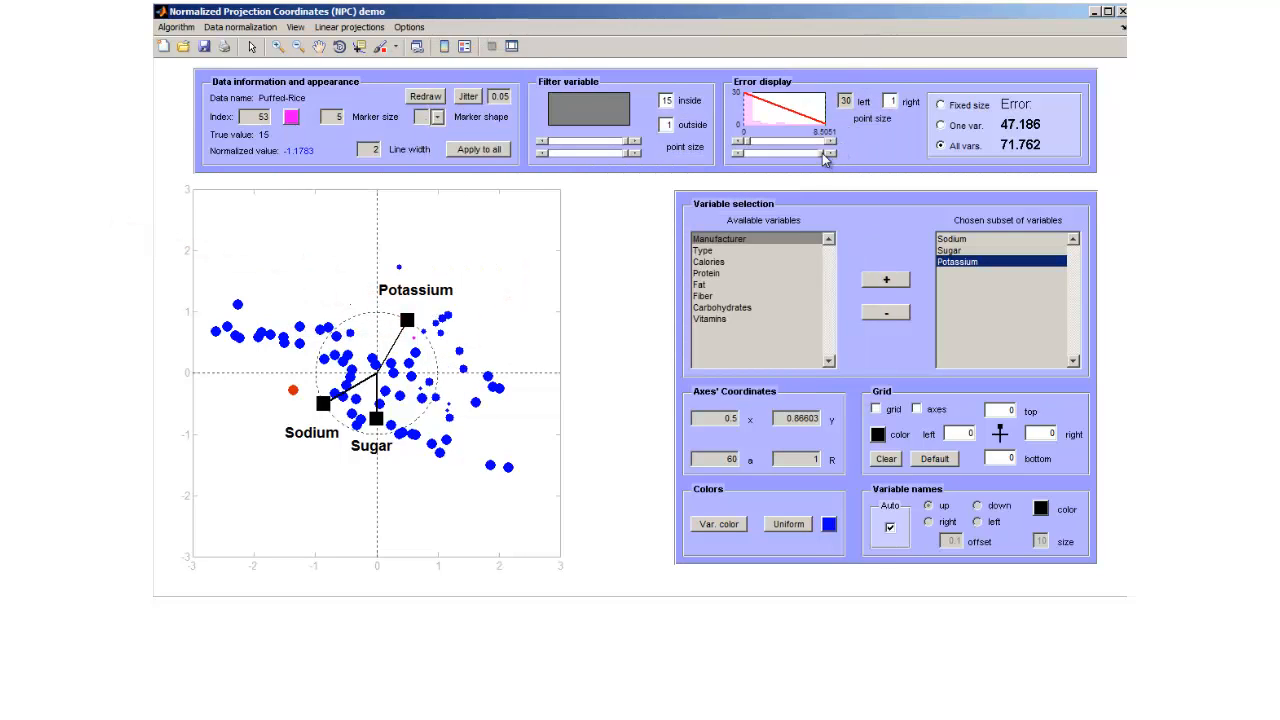
# Lower the upper error limit for point sizing to shrink high-error points, and check the individual errors of Sugar and Sodium.
pyautogui.moveTo(822, 153); pyautogui.dragTo(761, 158)
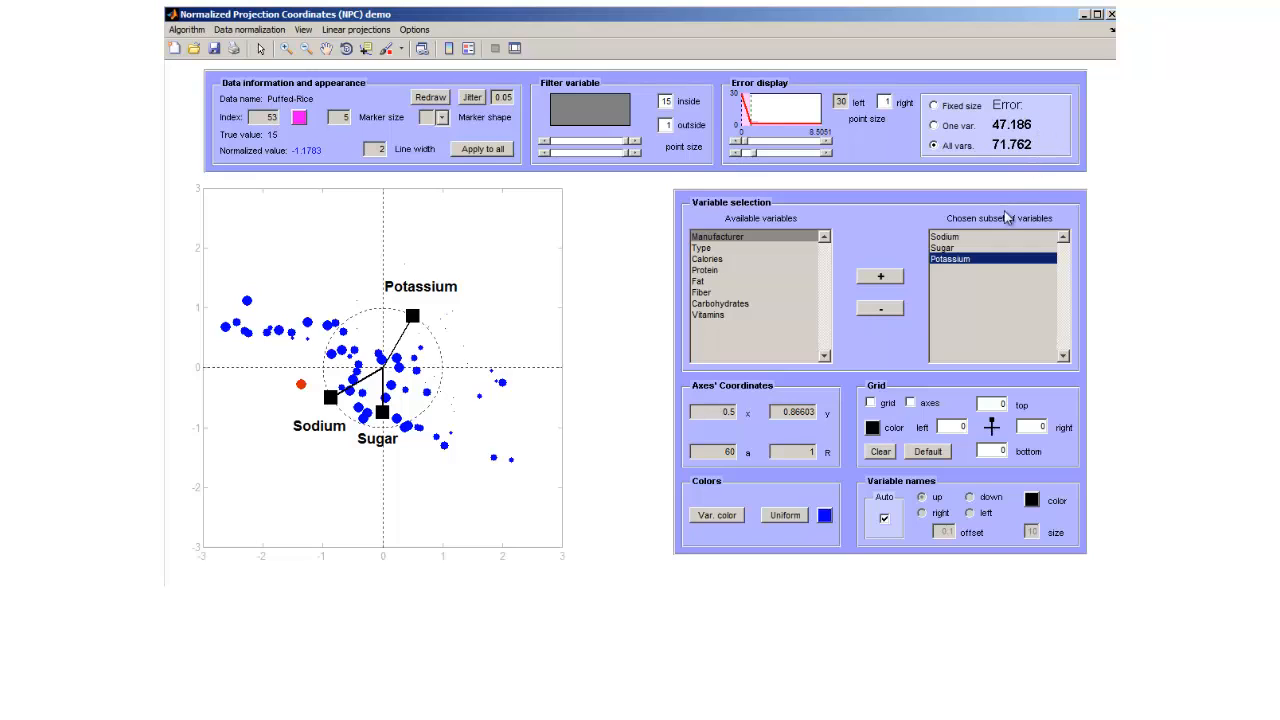
pyautogui.click(974, 249)
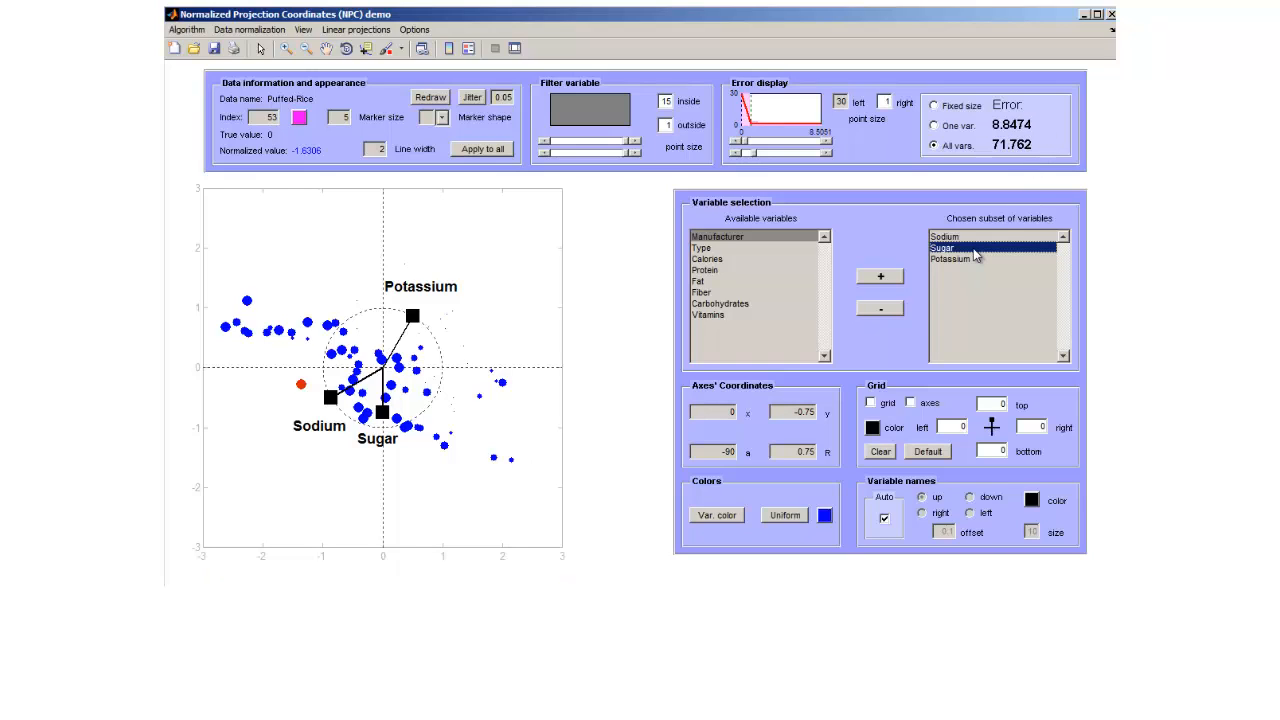
pyautogui.click(975, 239)
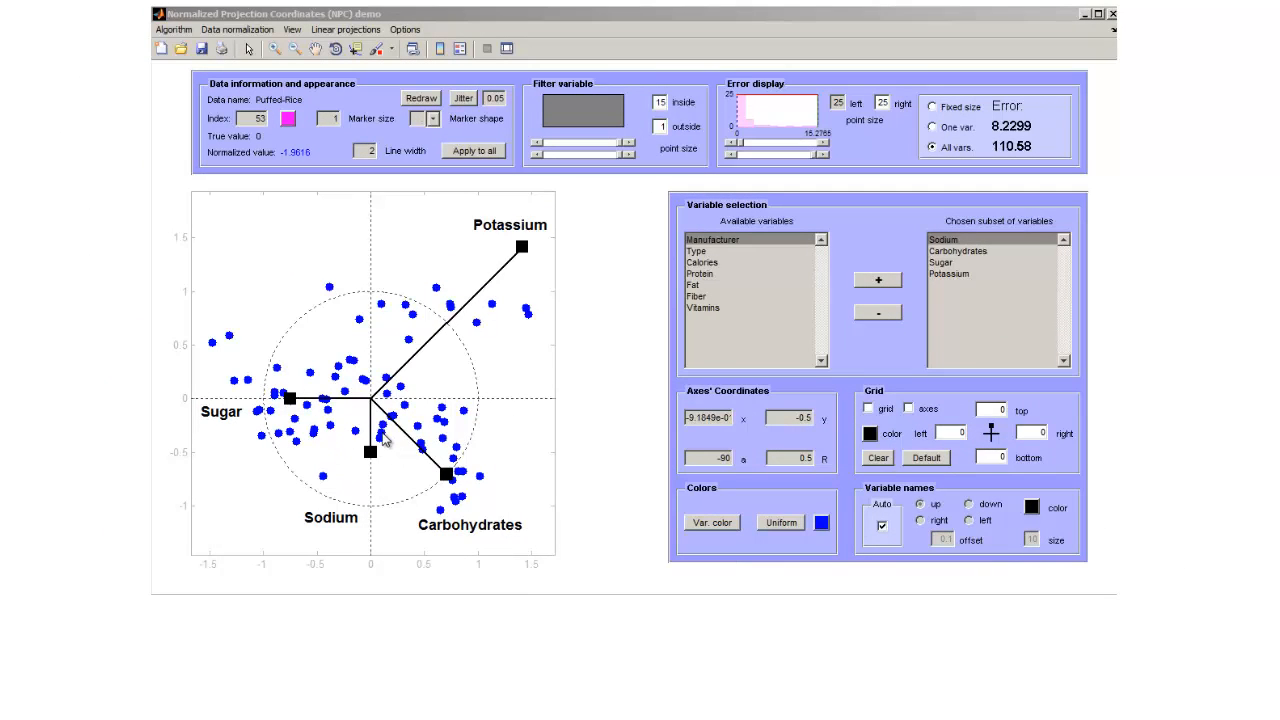
# Colour the data points by their Sodium values, and recolour them by their Sugar values.
pyautogui.click(733, 525)
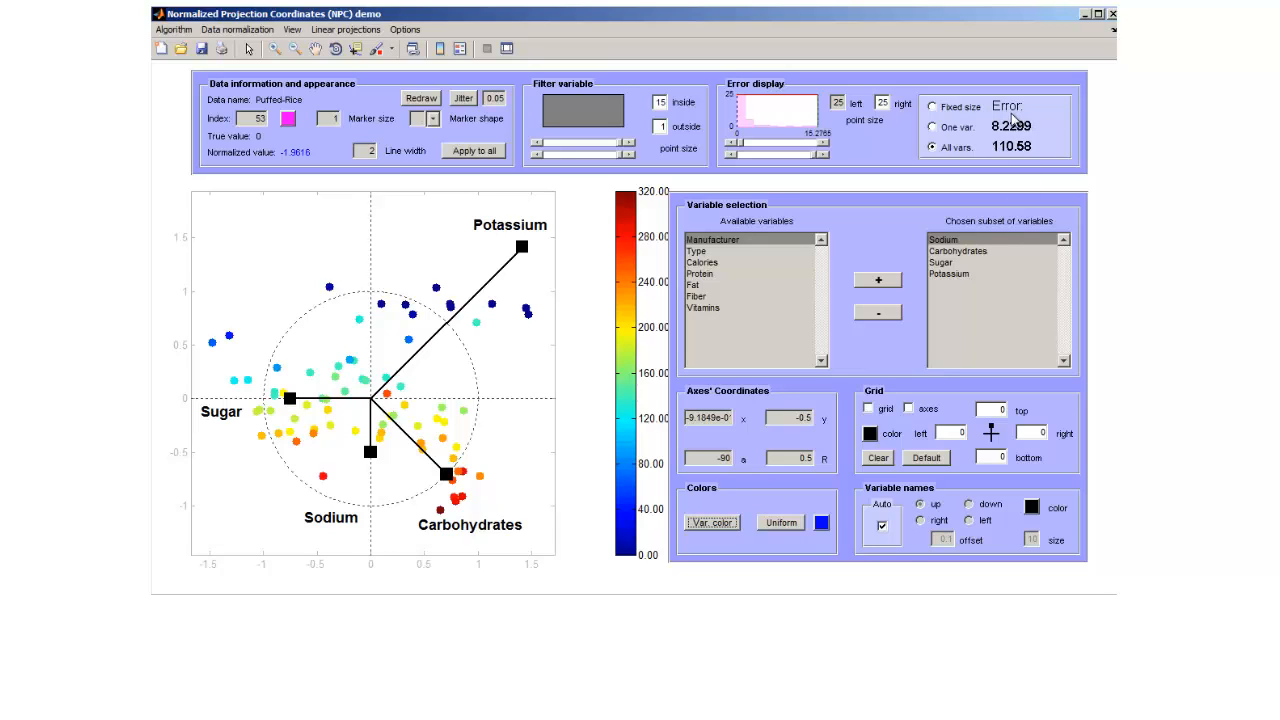
pyautogui.click(952, 264)
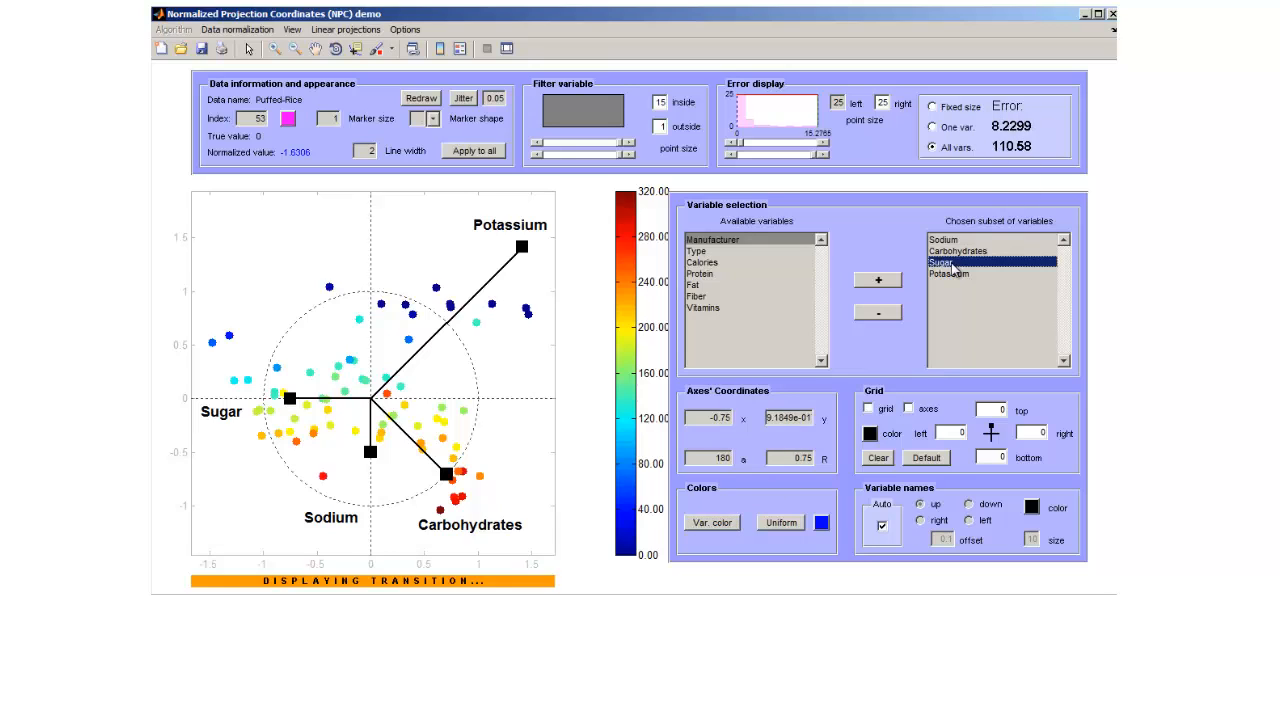
pyautogui.click(714, 523)
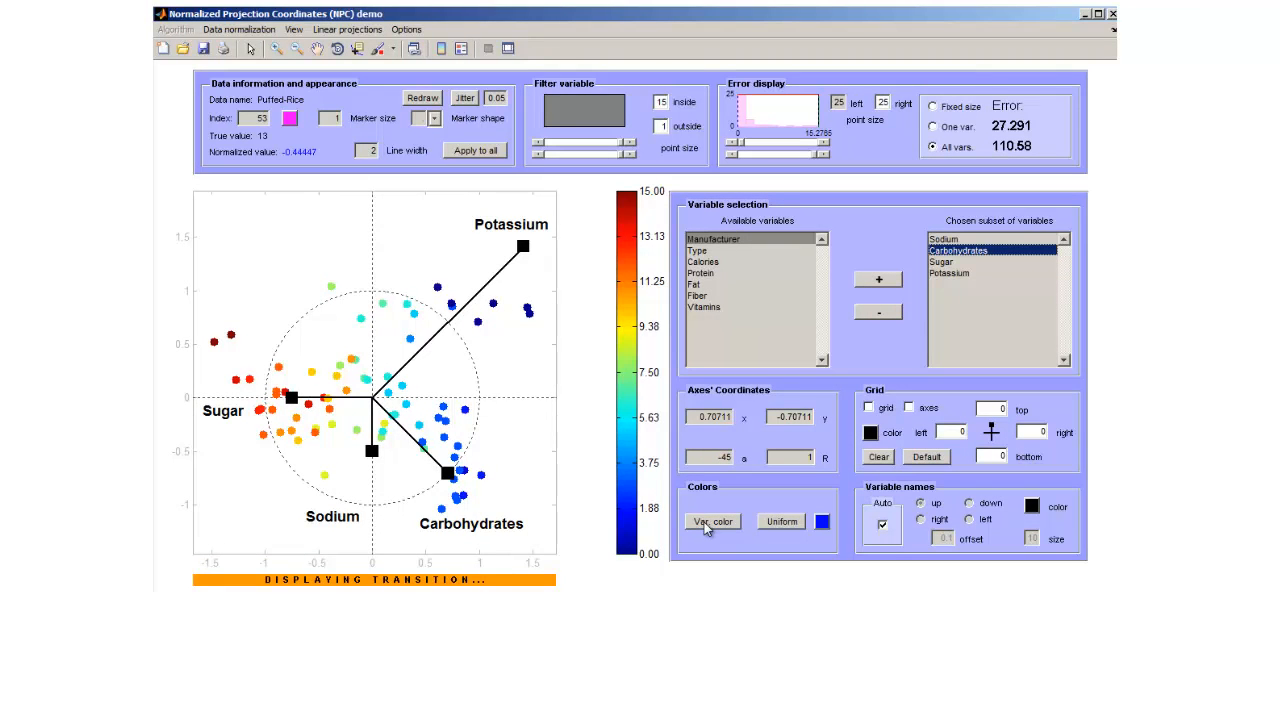
# Colour the data points by their Carbohydrates values, and recolour them by their Potassium values.
pyautogui.click(708, 524)
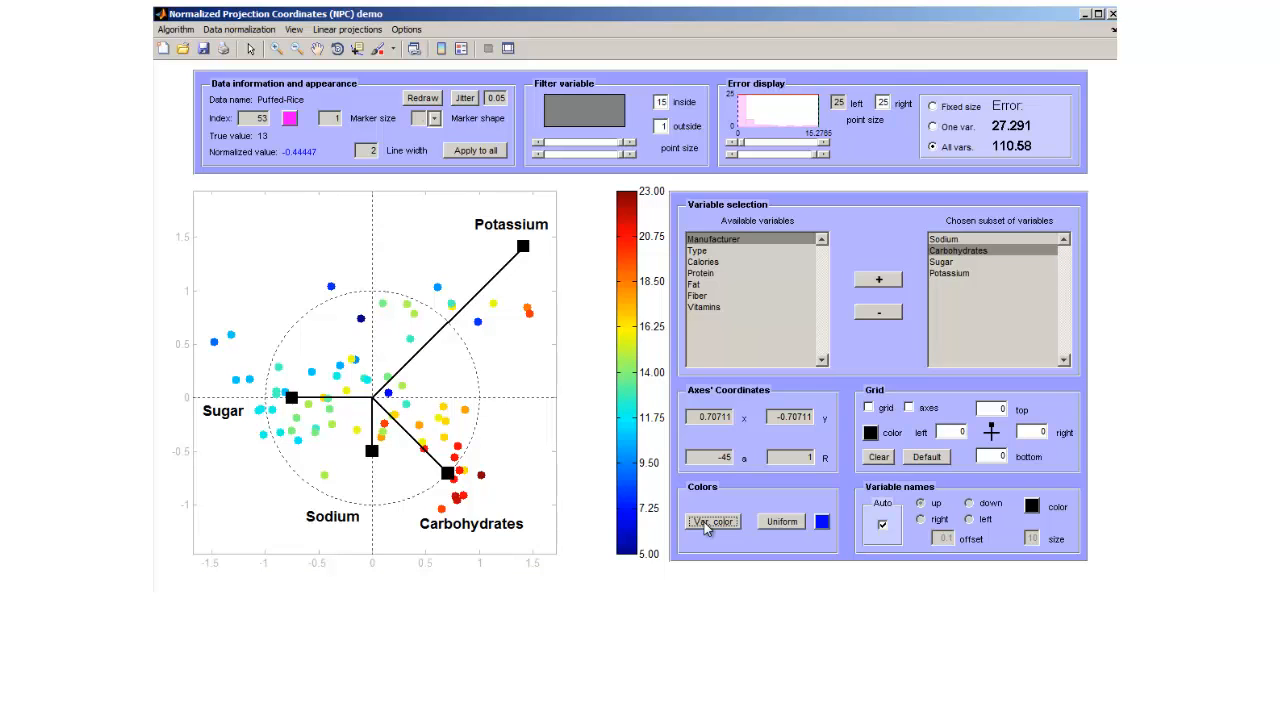
pyautogui.click(966, 276)
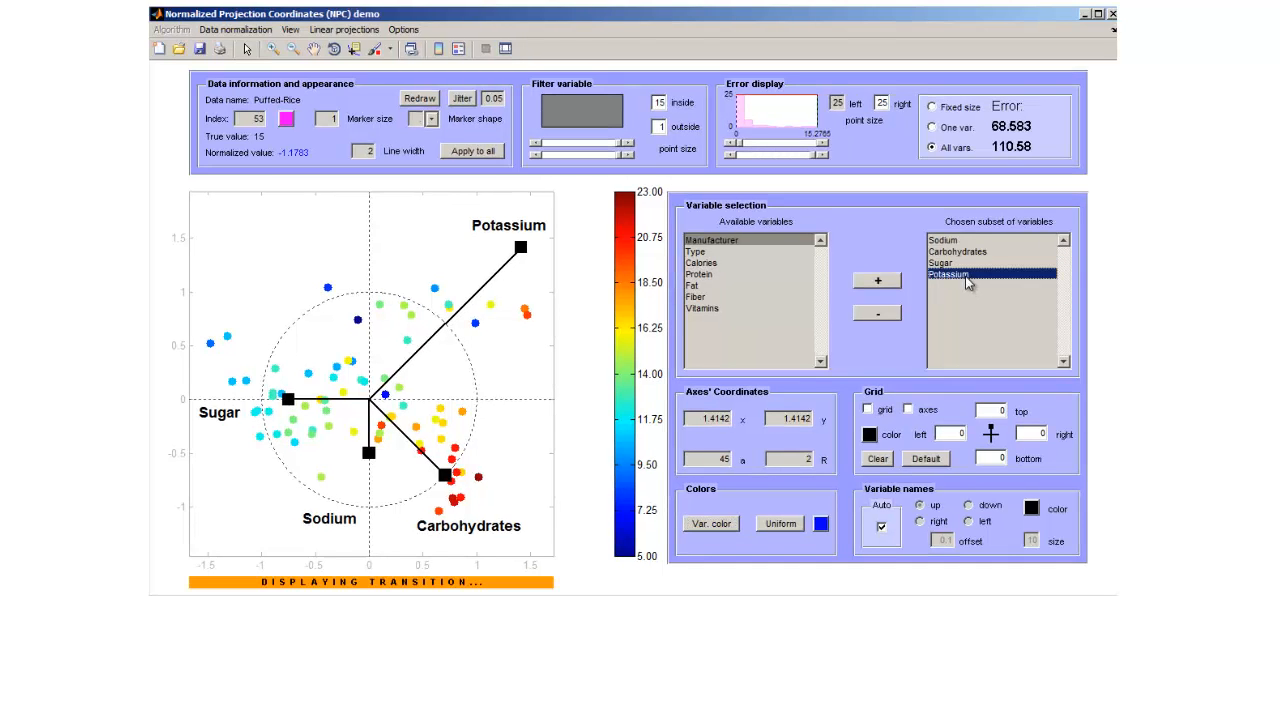
pyautogui.click(714, 526)
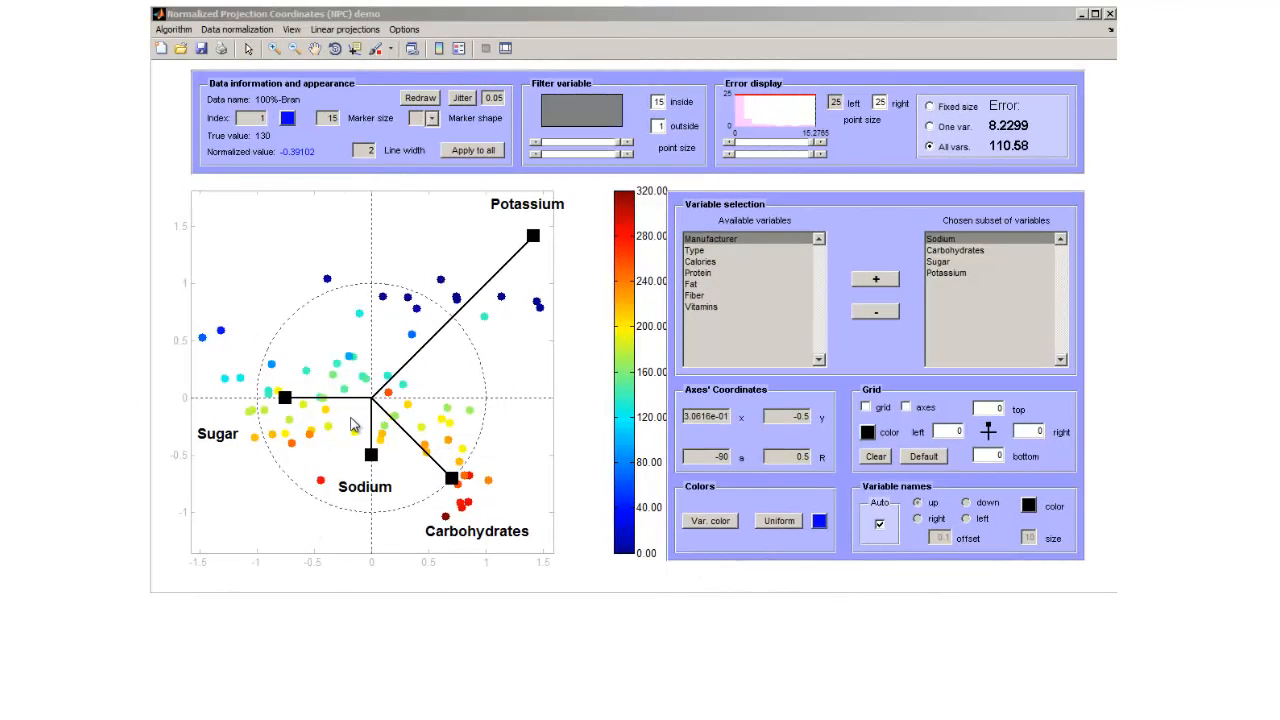
# Lengthen the Sodium axis by setting its radius to 1, 2 and 4 in succession.
pyautogui.moveTo(793, 457); pyautogui.dragTo(825, 459)
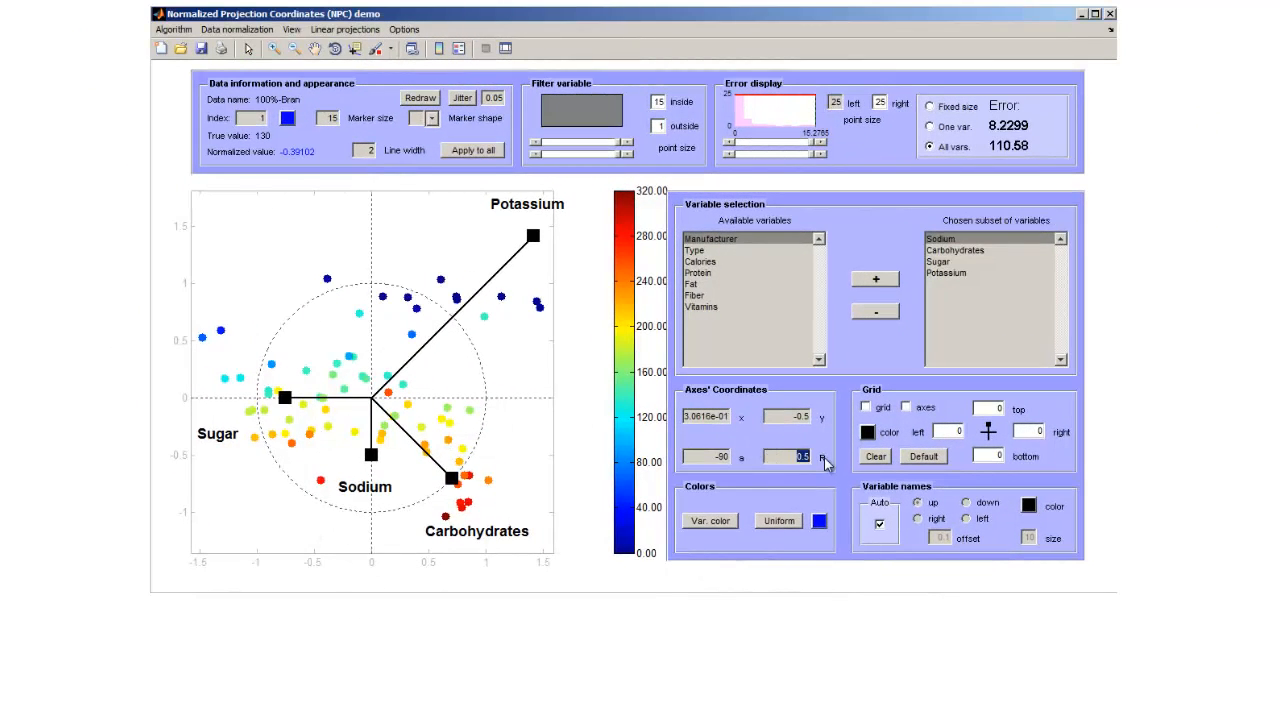
pyautogui.write('1')
pyautogui.press('Return')
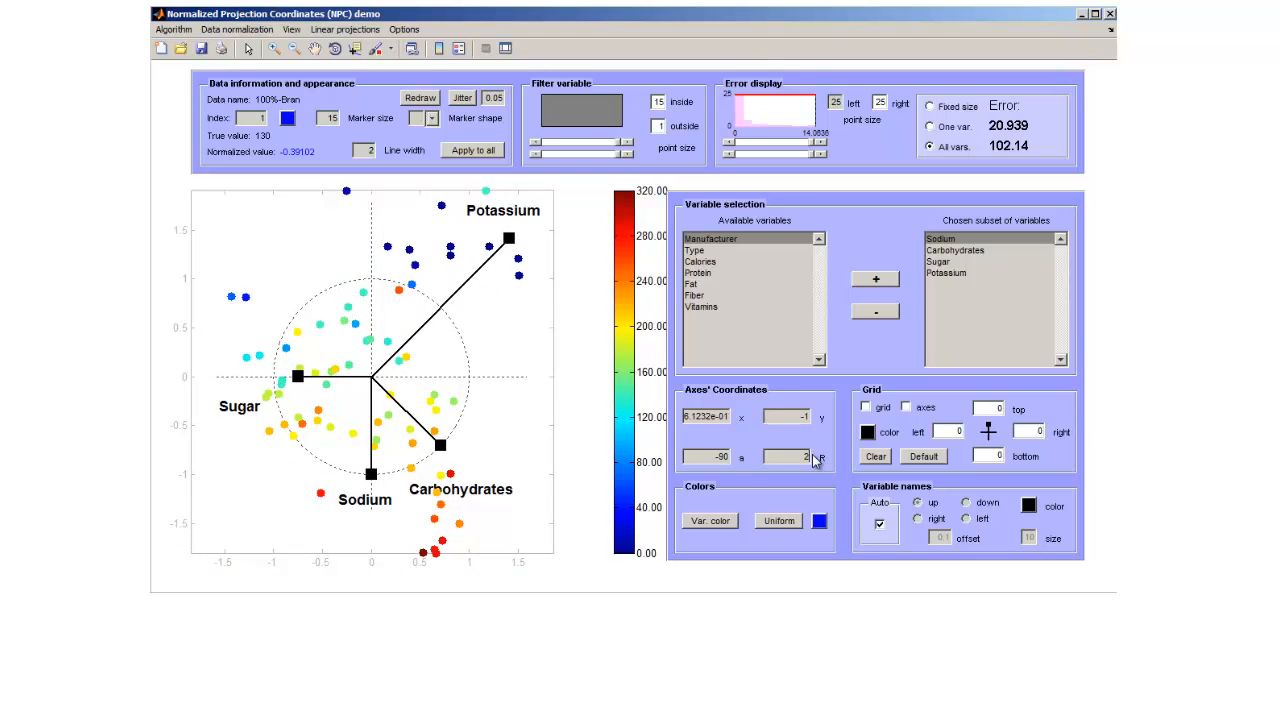
pyautogui.write('2')
pyautogui.press('Return')
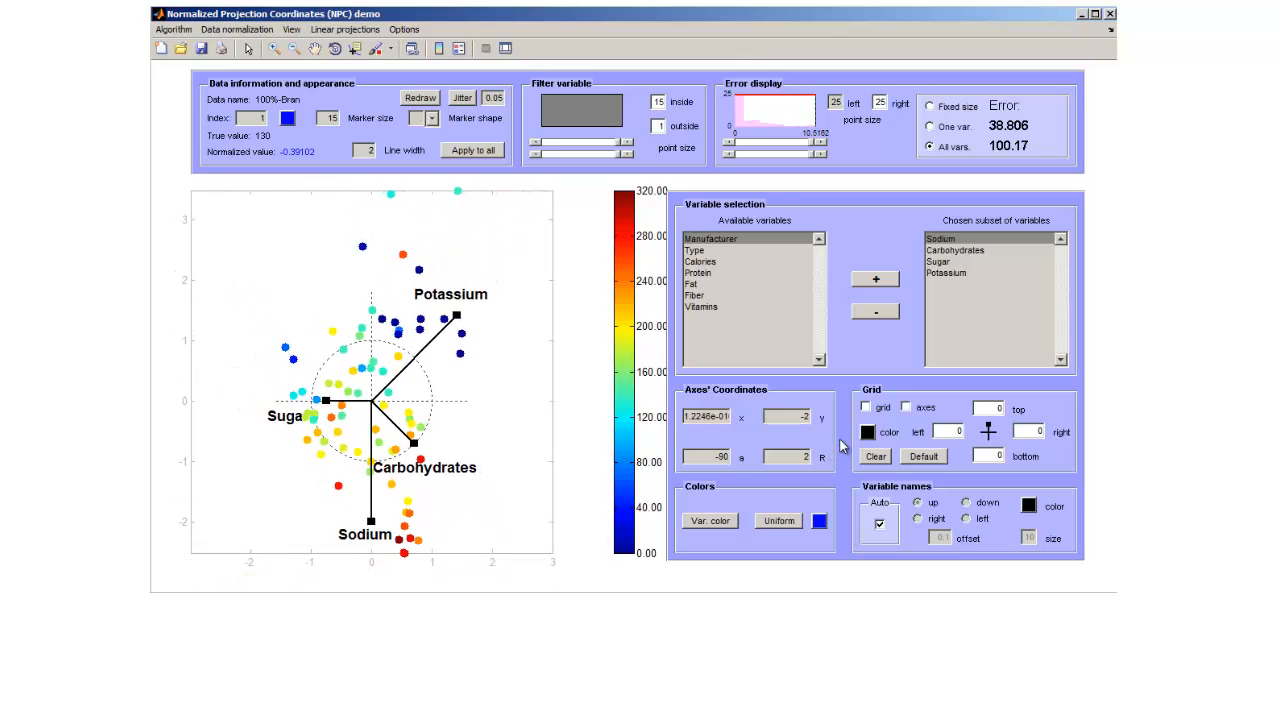
pyautogui.write('4')
pyautogui.press('Return')
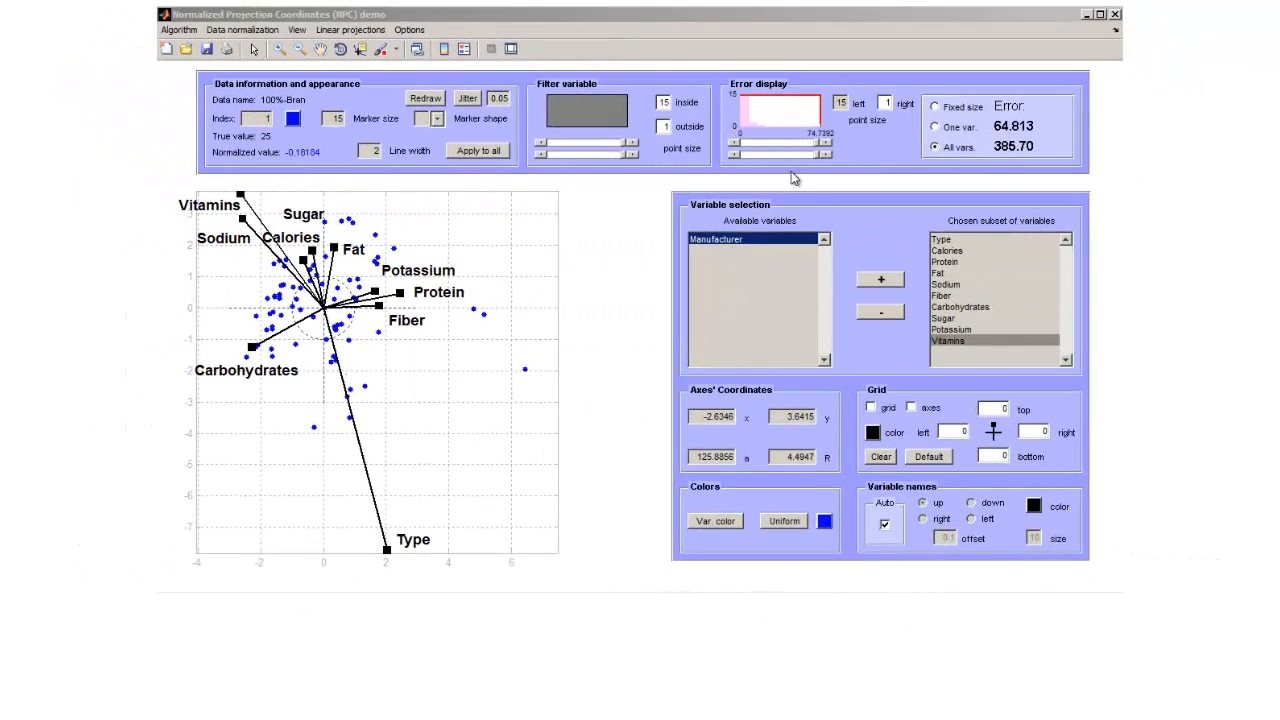
# Size points over the full error range with a right point size of 50, and show the data point info of the largest point.
pyautogui.moveTo(820, 145); pyautogui.dragTo(738, 146)
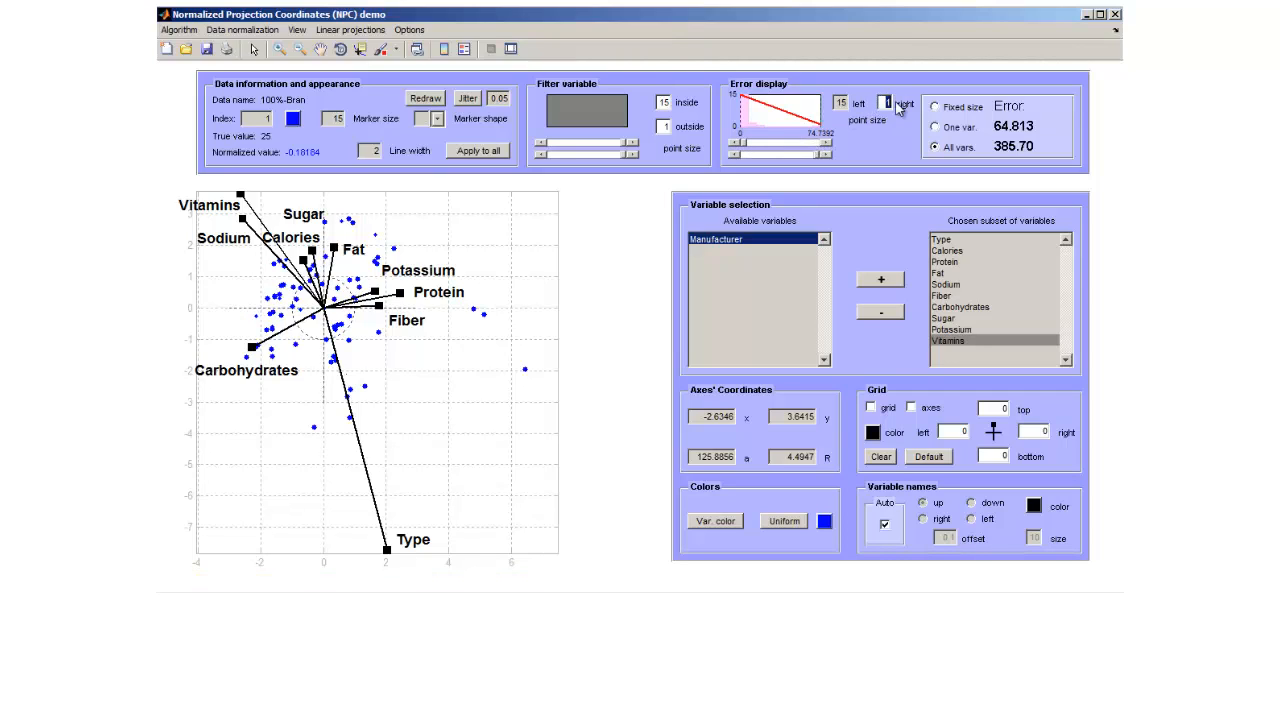
pyautogui.write('0')
pyautogui.press('Return')
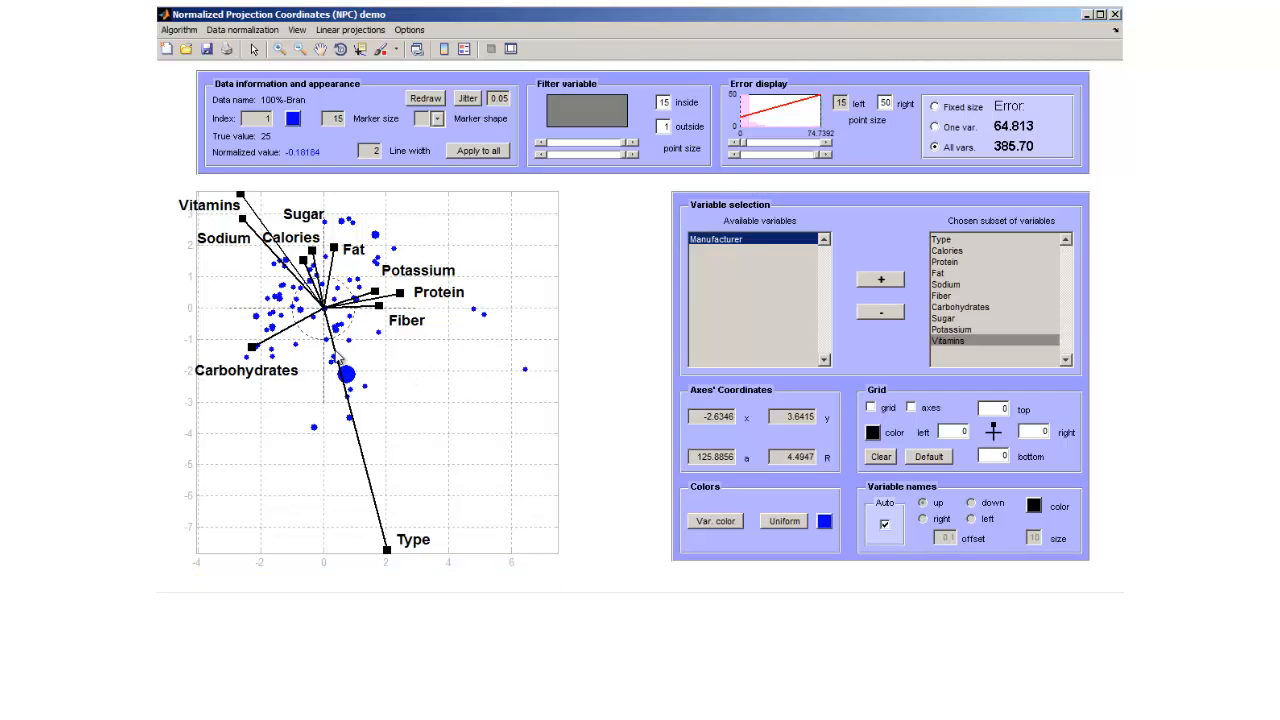
pyautogui.rightClick(352, 375)
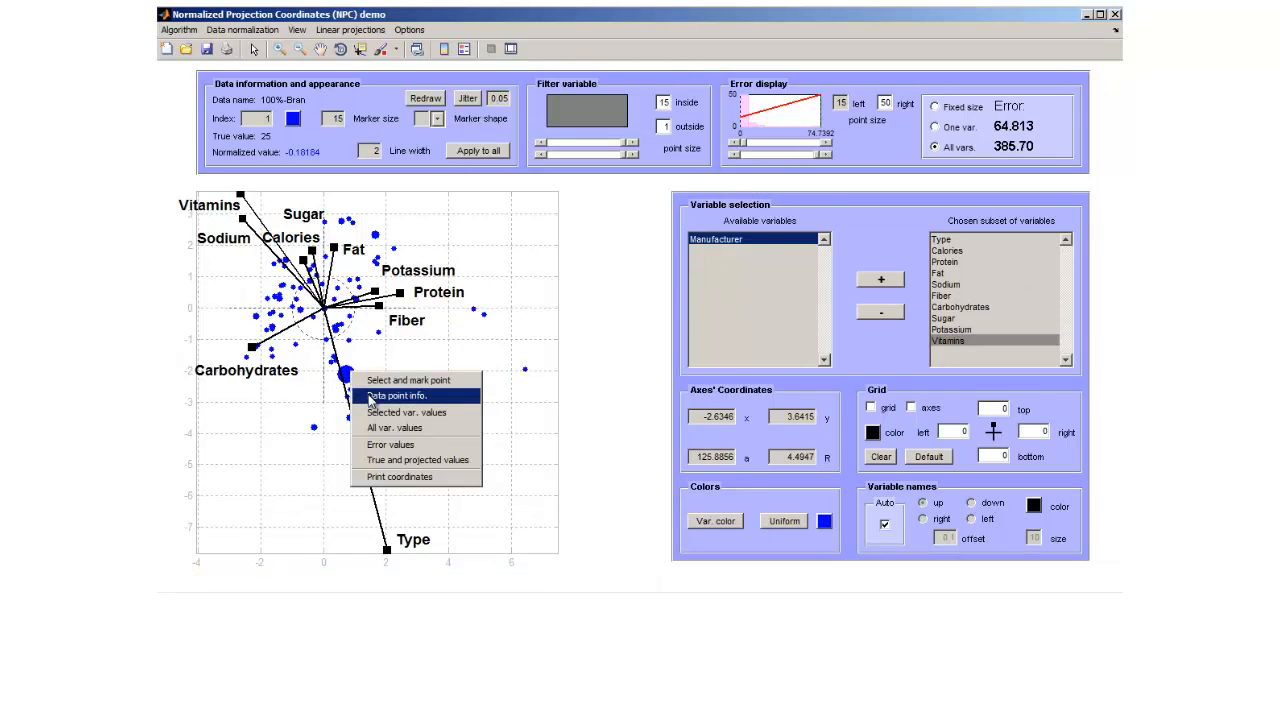
pyautogui.click(371, 396)
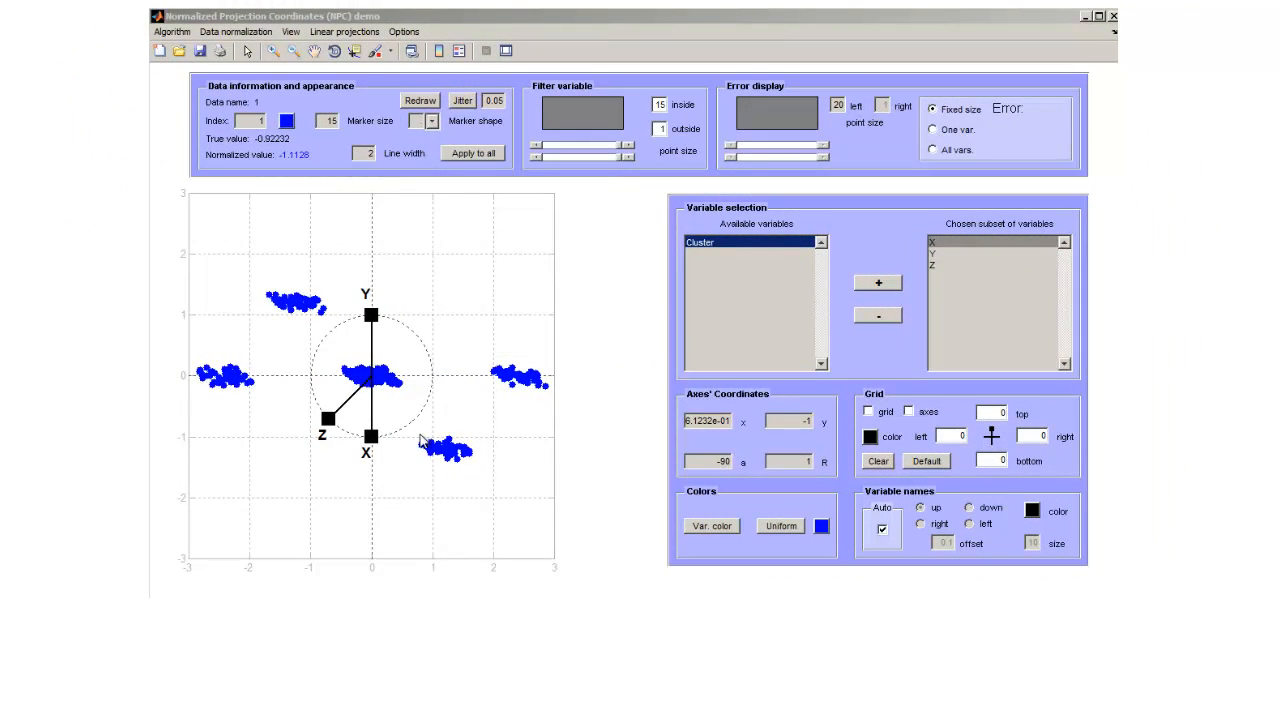
# Swing the X axis to about (1.03, 0.01), and size the points by error over all variables with both error limits lowered.
pyautogui.moveTo(377, 438); pyautogui.dragTo(414, 428)
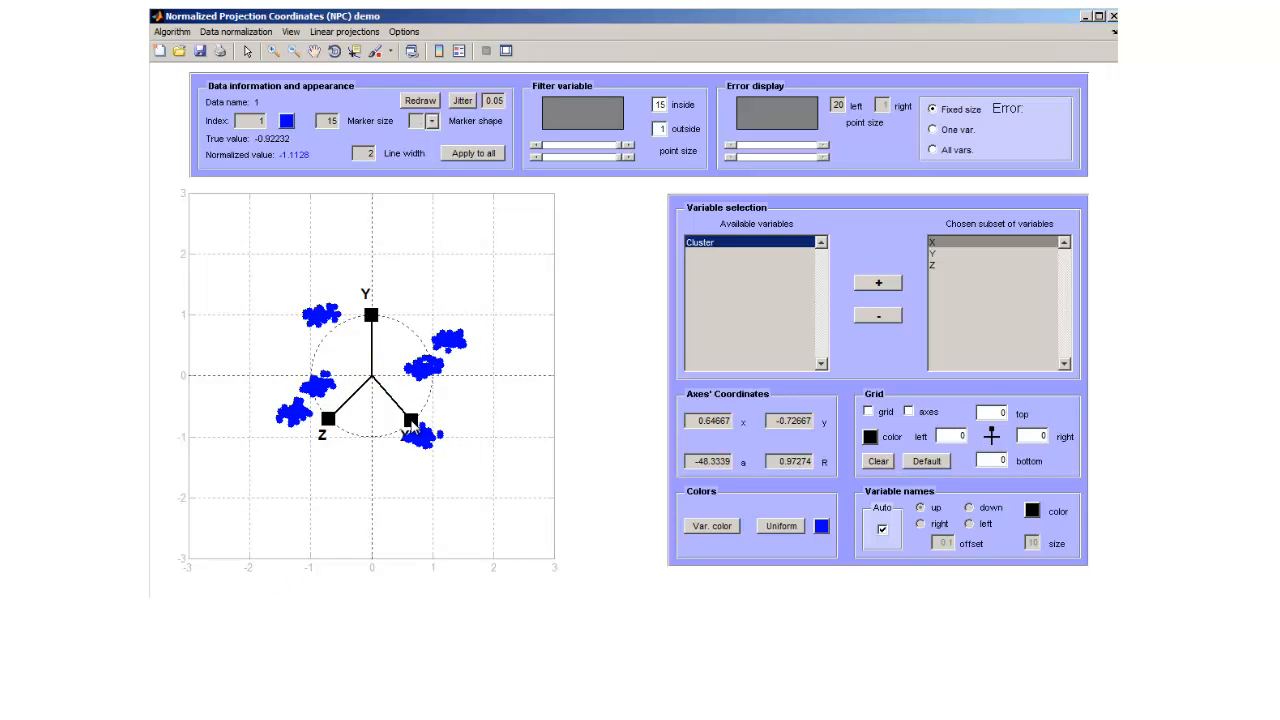
pyautogui.moveTo(410, 420); pyautogui.dragTo(435, 383)
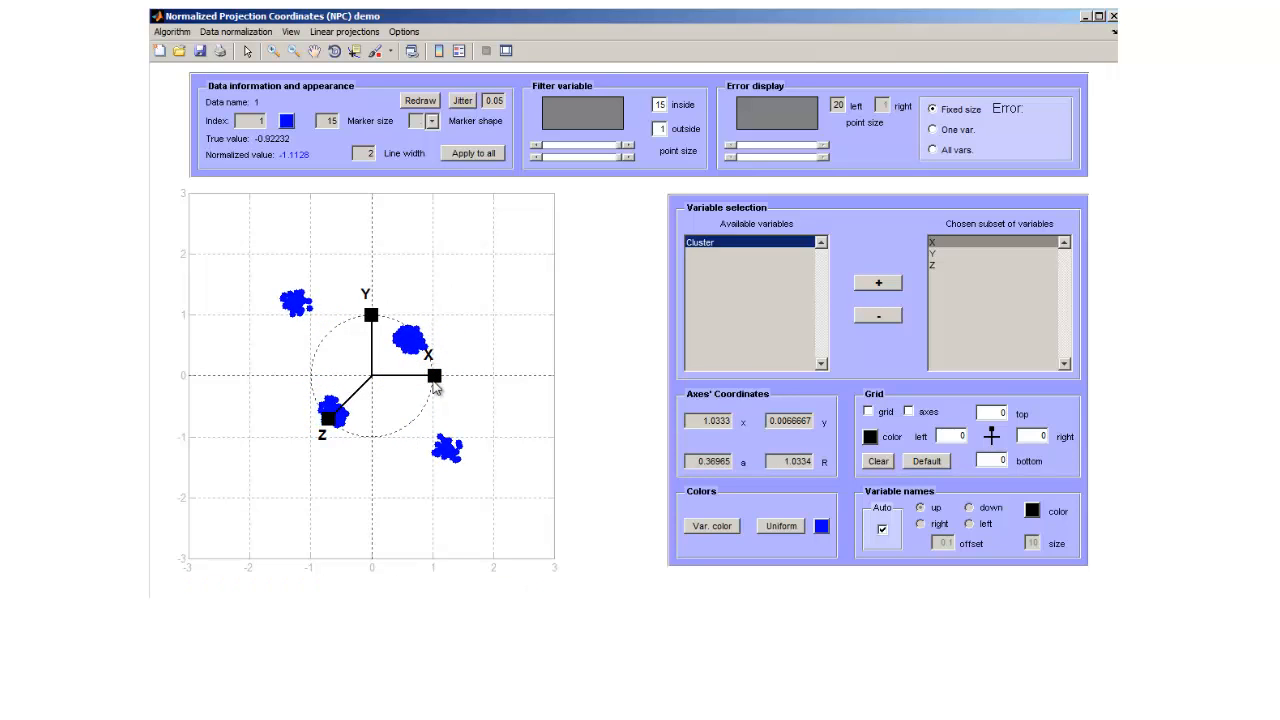
pyautogui.click(934, 151)
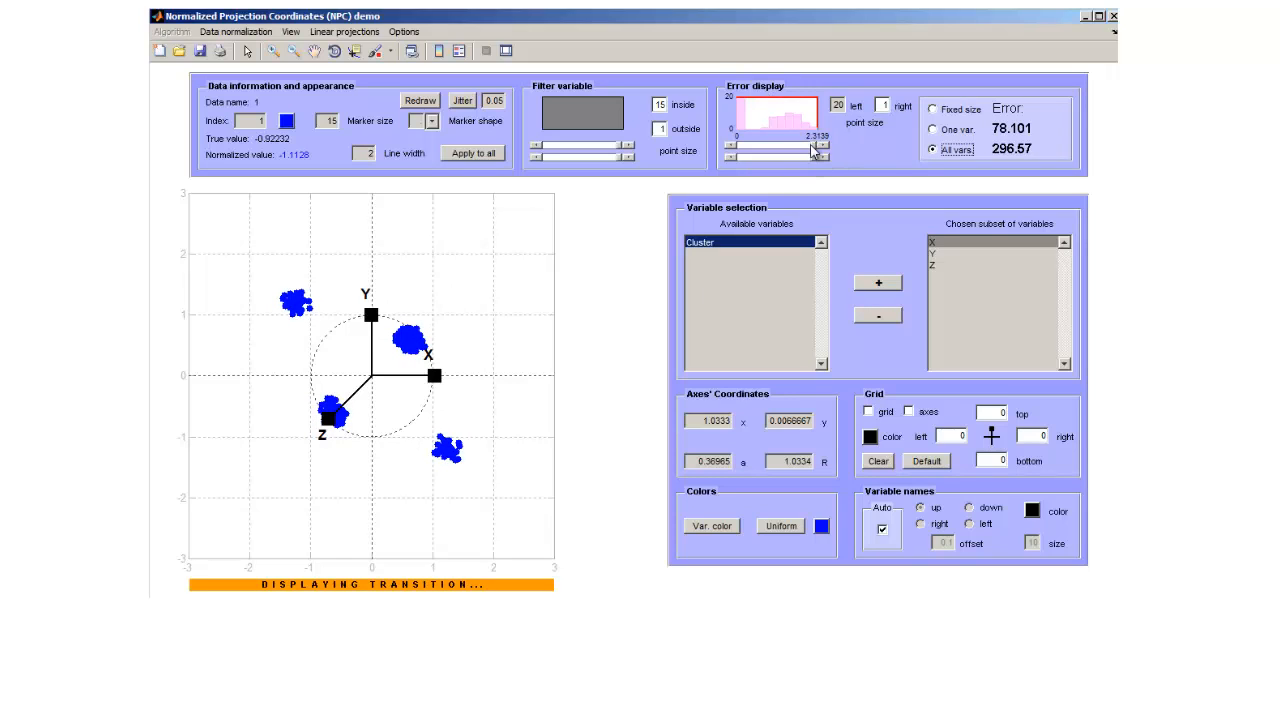
pyautogui.moveTo(812, 148); pyautogui.dragTo(753, 151)
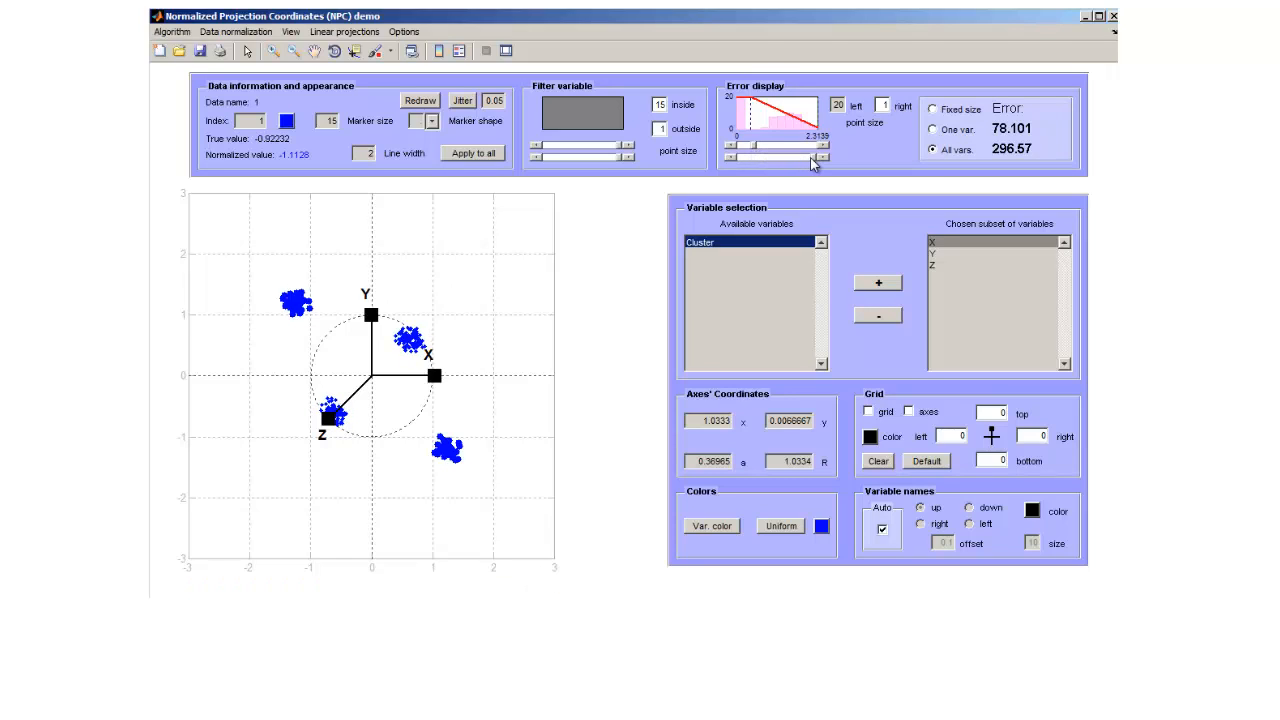
pyautogui.moveTo(815, 163); pyautogui.dragTo(757, 163)
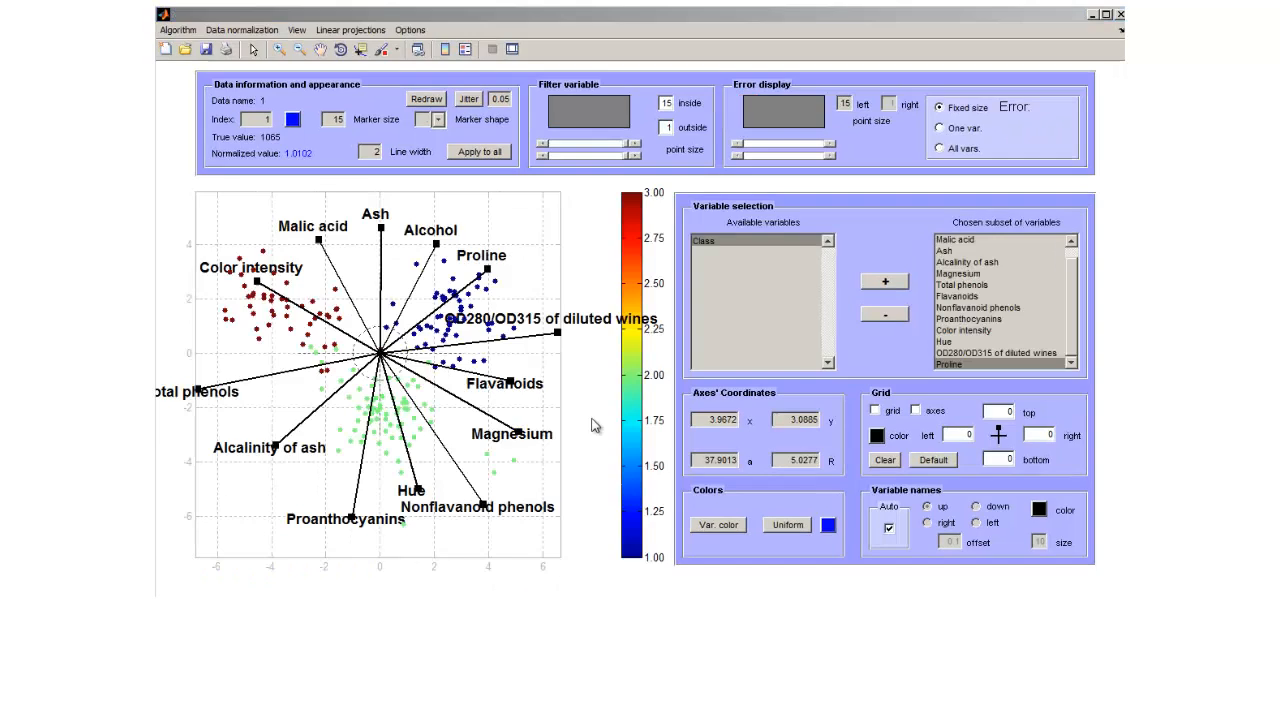
# Apply the LDA projection to the wine variables, and reapply it with Magnesium removed from the chosen subset.
pyautogui.click(377, 32)
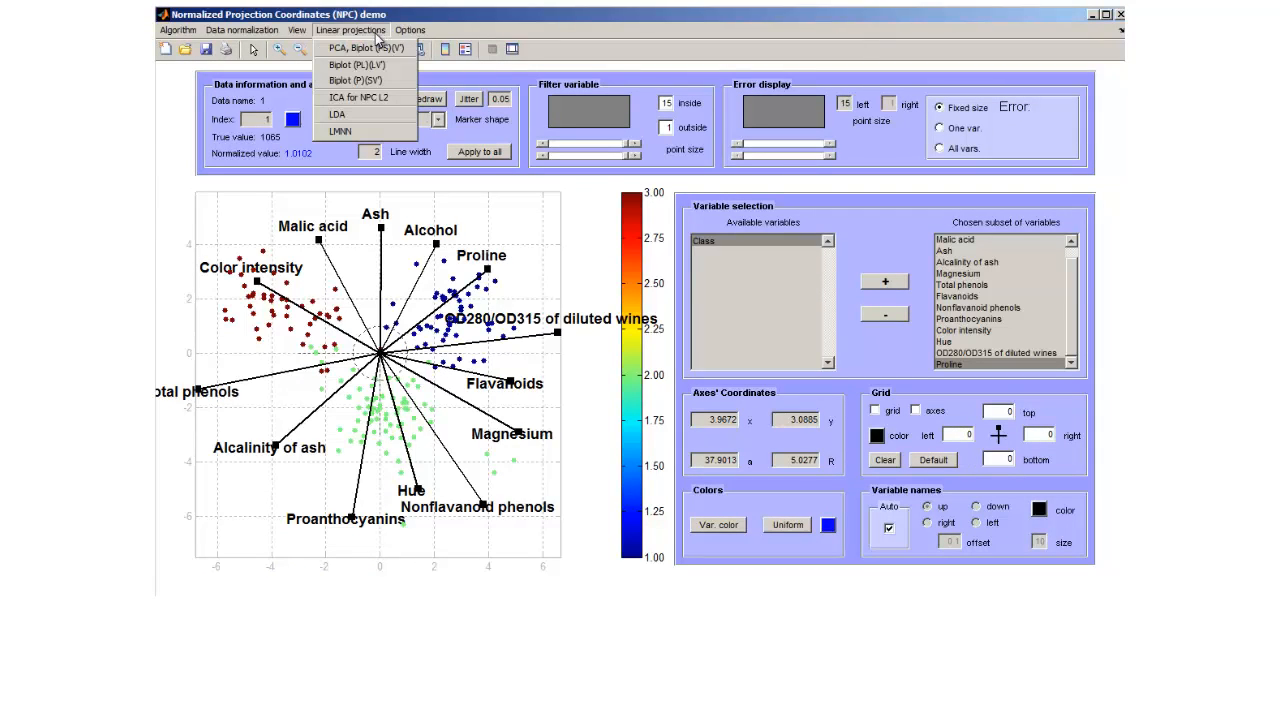
pyautogui.click(377, 120)
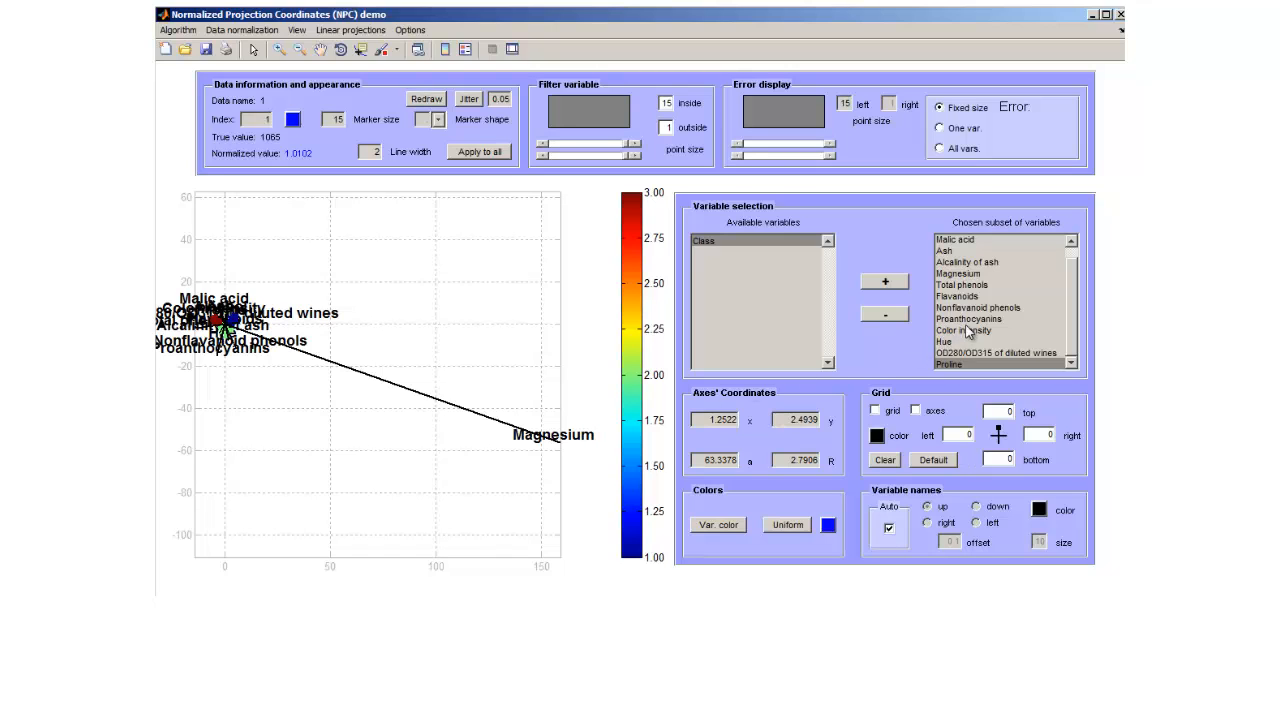
pyautogui.click(966, 275)
pyautogui.click(886, 315)
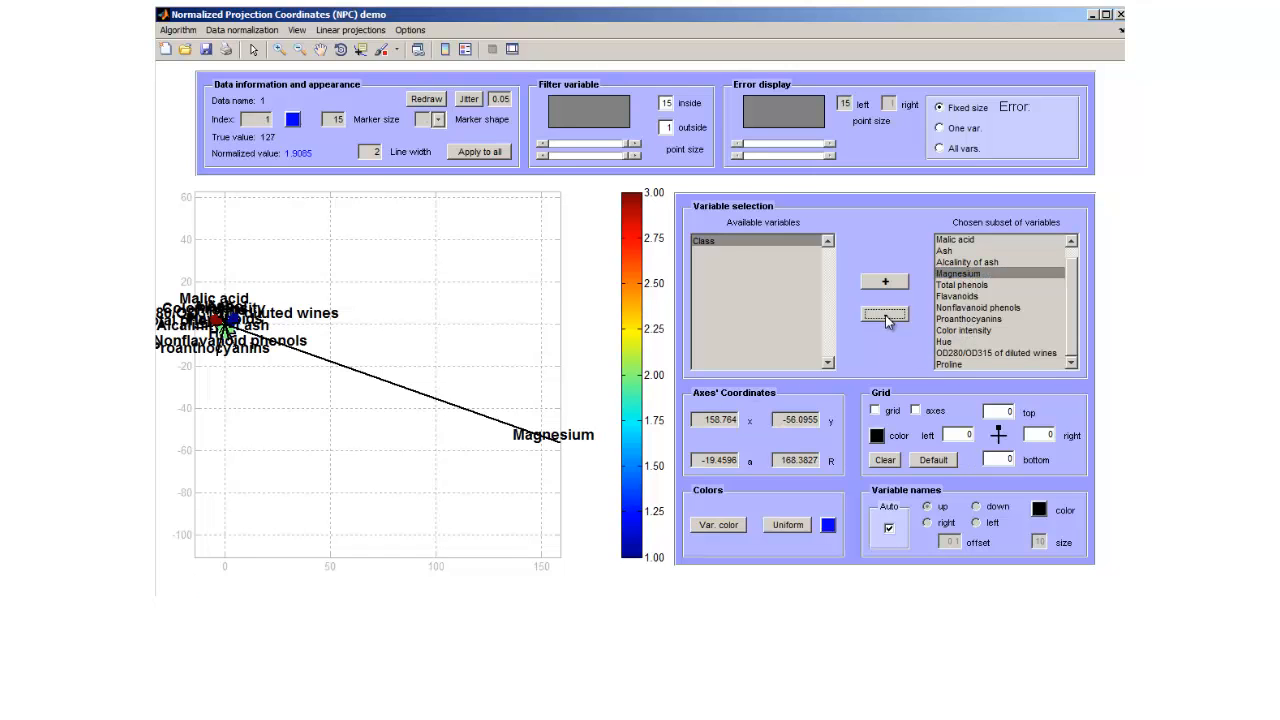
pyautogui.click(350, 30)
pyautogui.click(362, 116)
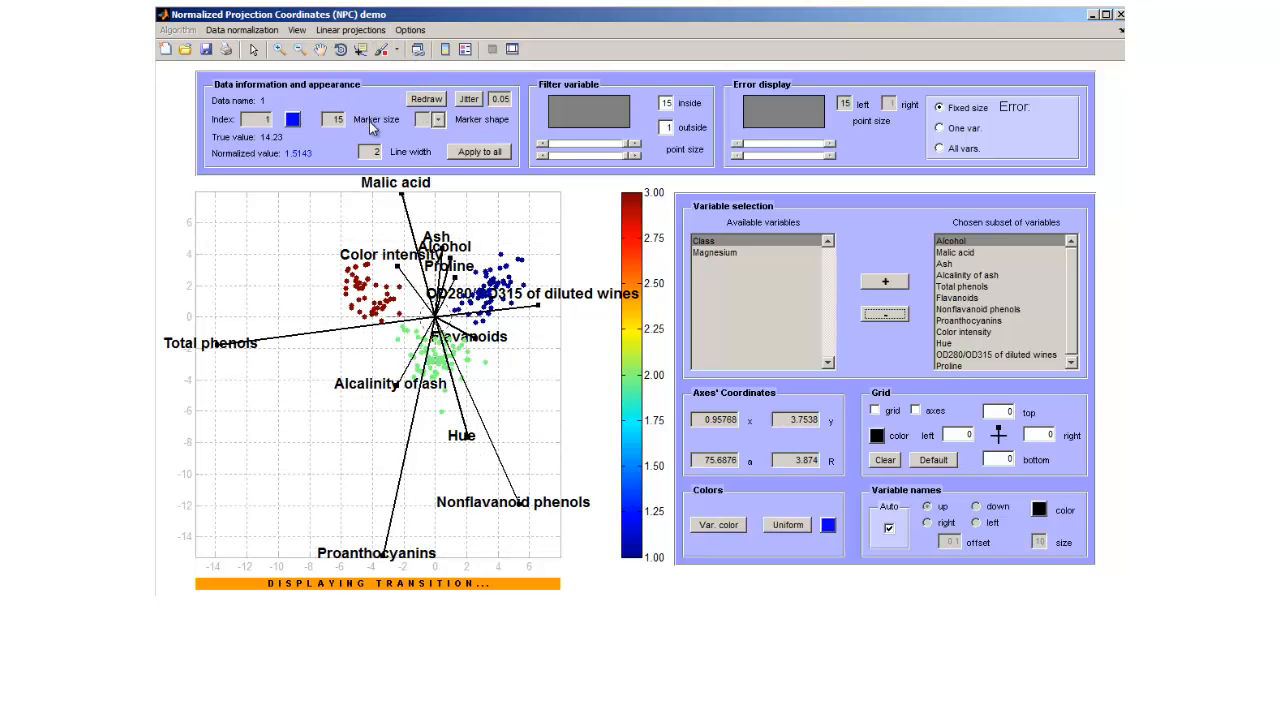
# Remove Proanthocyanins and Nonflavanoid phenols from the chosen variables, rerunning LDA after each removal.
pyautogui.click(960, 320)
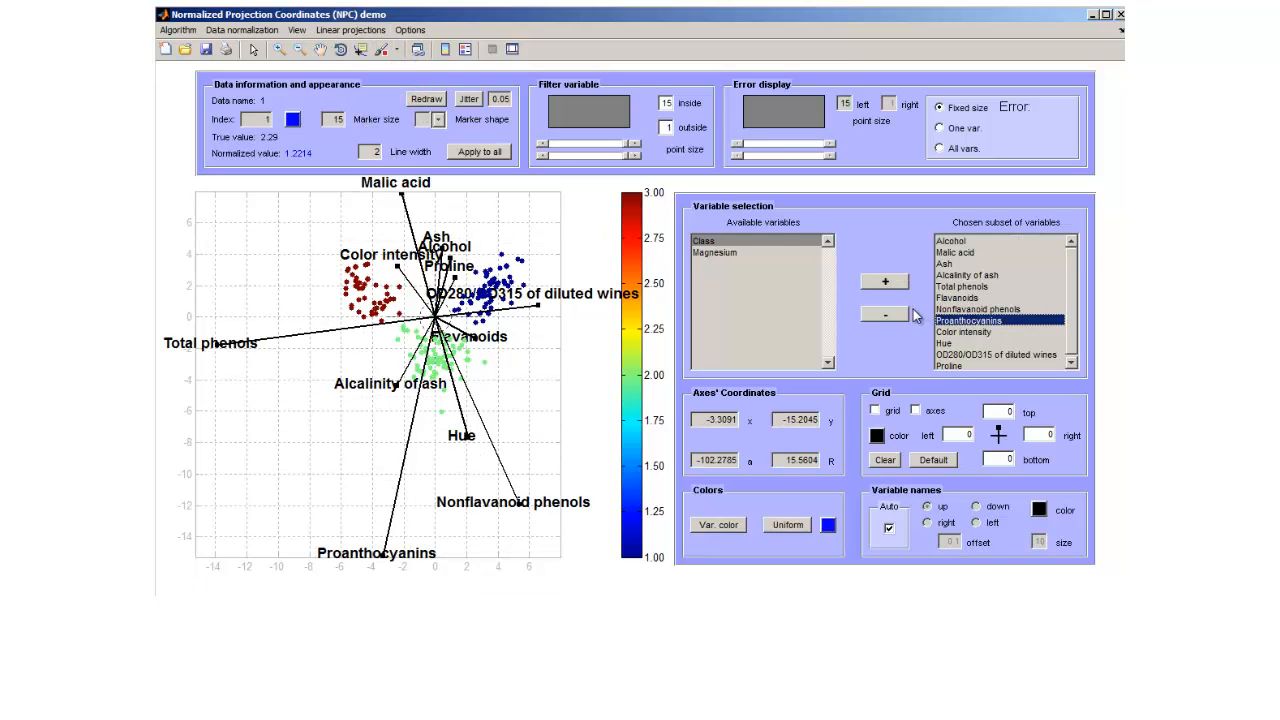
pyautogui.click(886, 315)
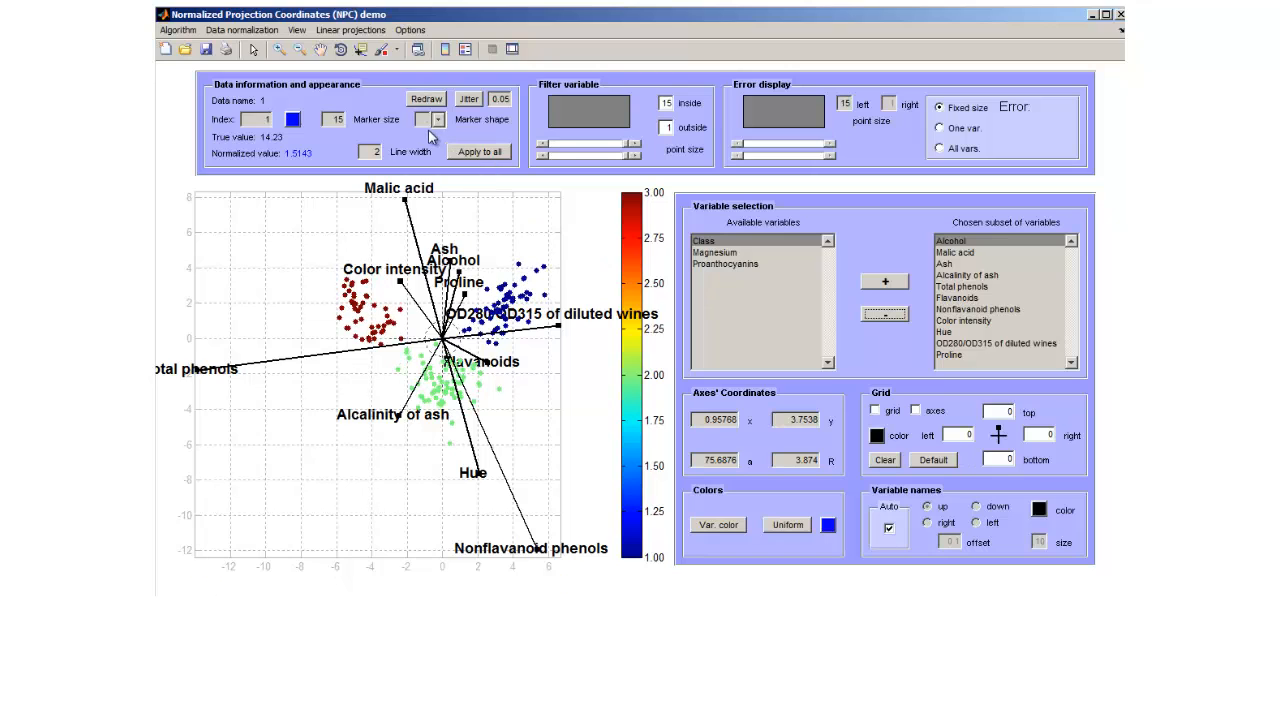
pyautogui.click(342, 37)
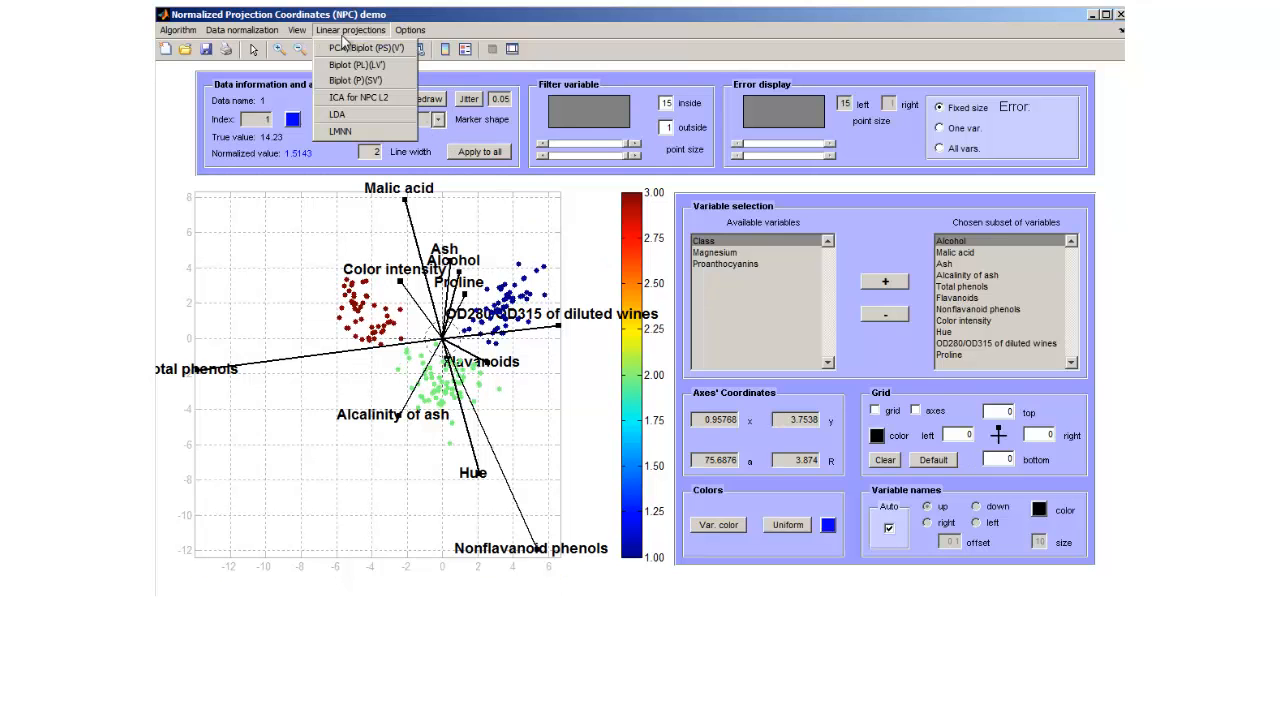
pyautogui.click(348, 117)
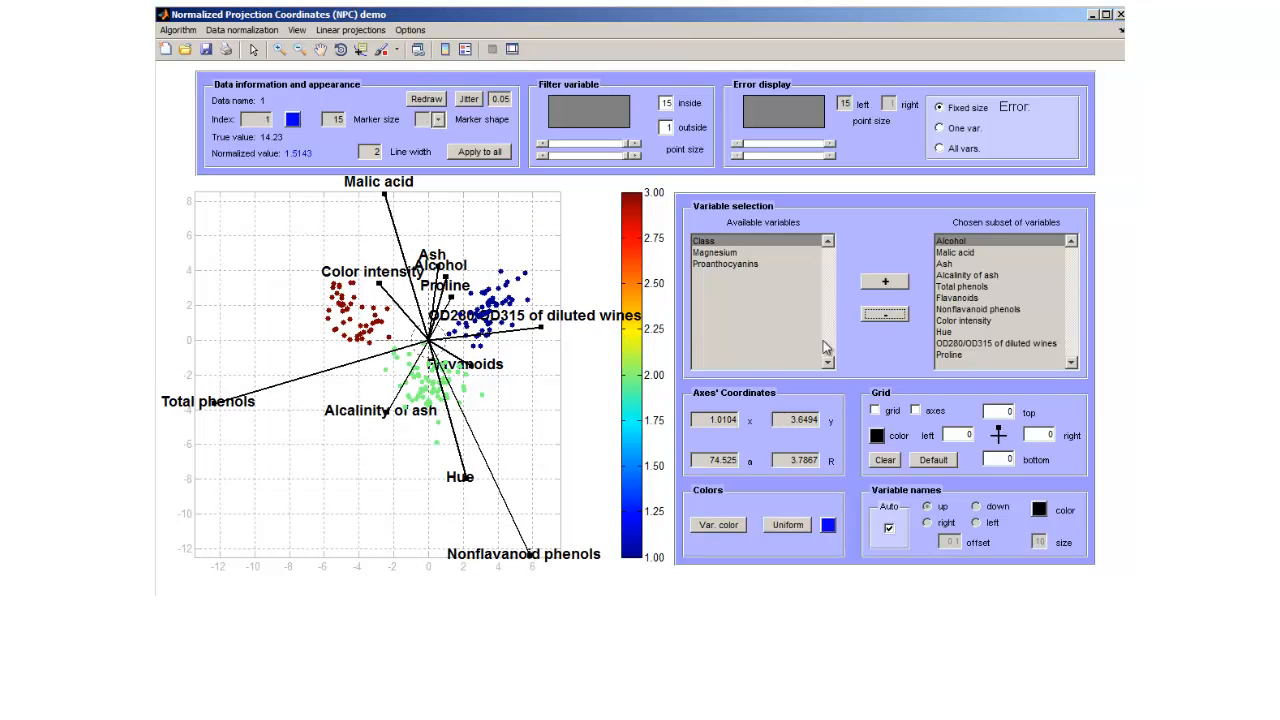
pyautogui.click(977, 309)
pyautogui.click(885, 313)
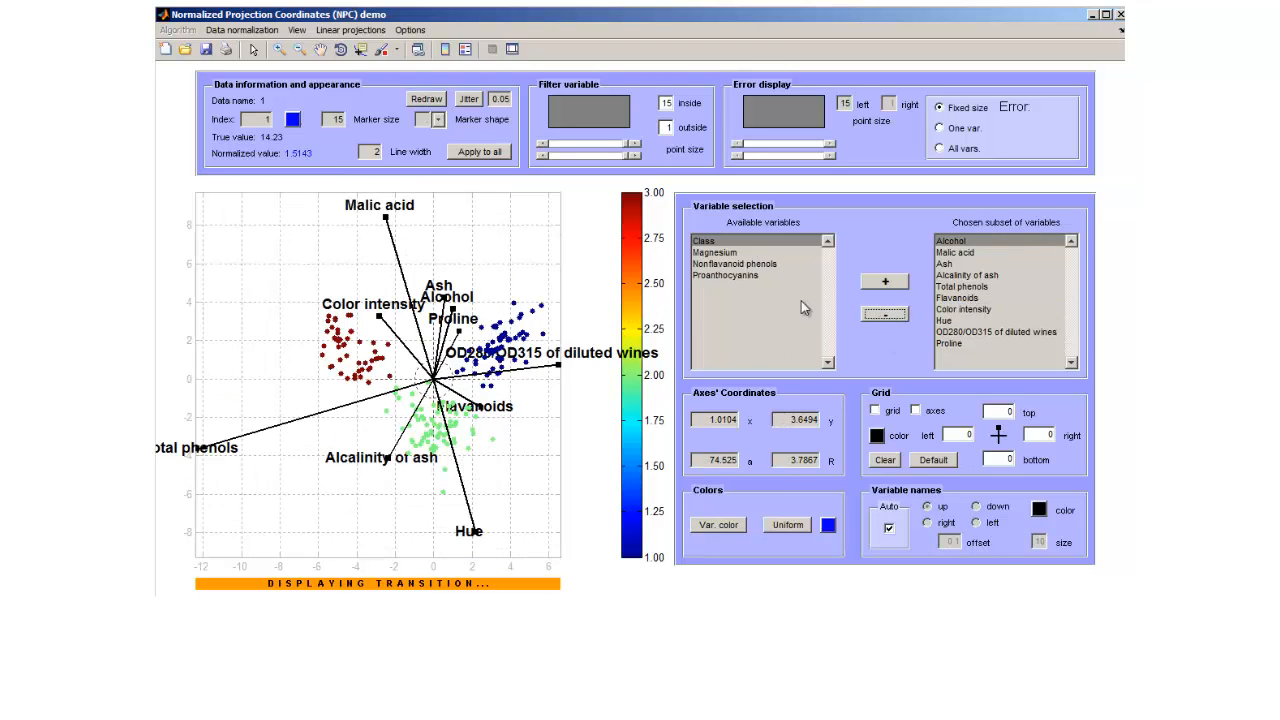
pyautogui.click(342, 34)
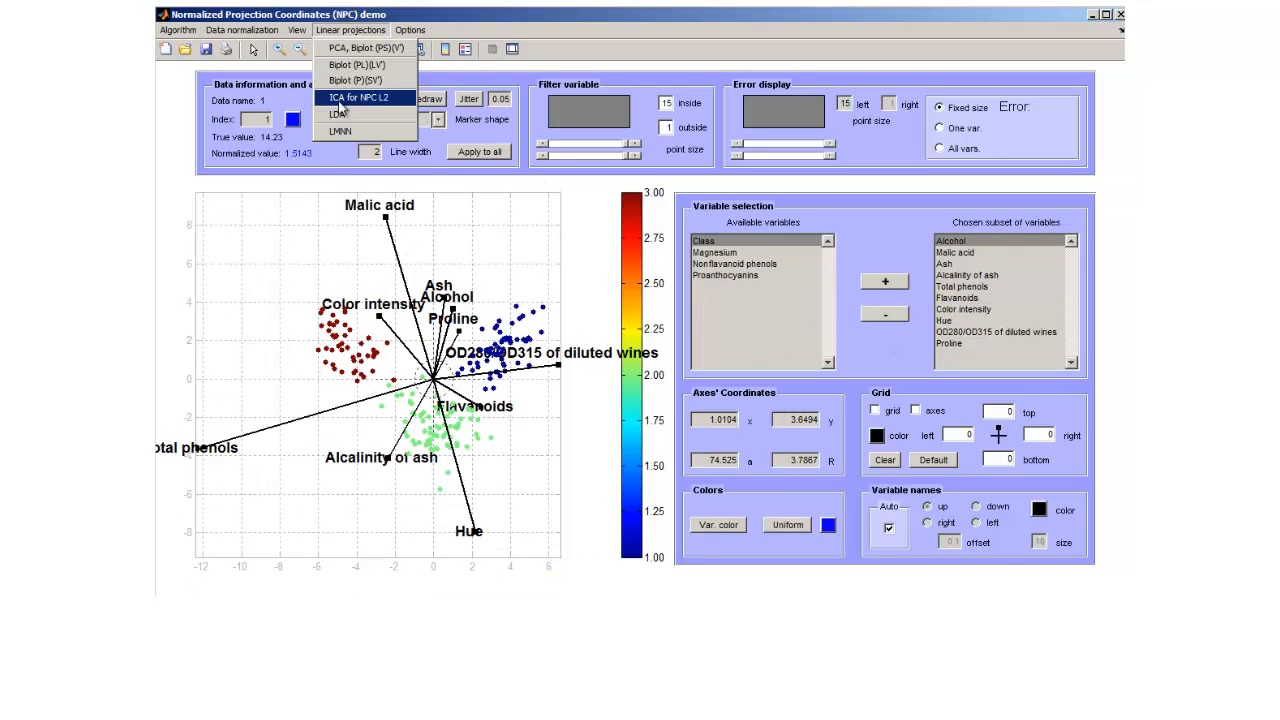
pyautogui.click(340, 117)
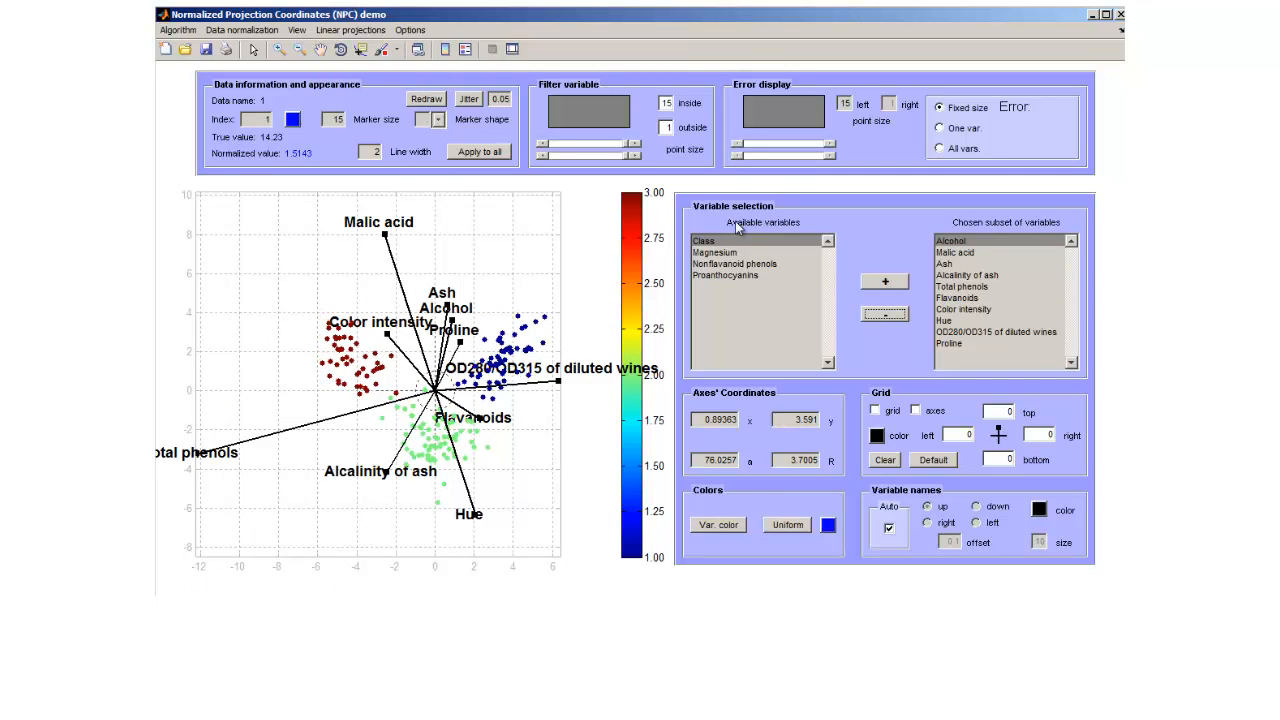
# Remove Total phenols and Malic acid from the chosen variables, rerunning LDA after each removal.
pyautogui.click(965, 287)
pyautogui.click(885, 313)
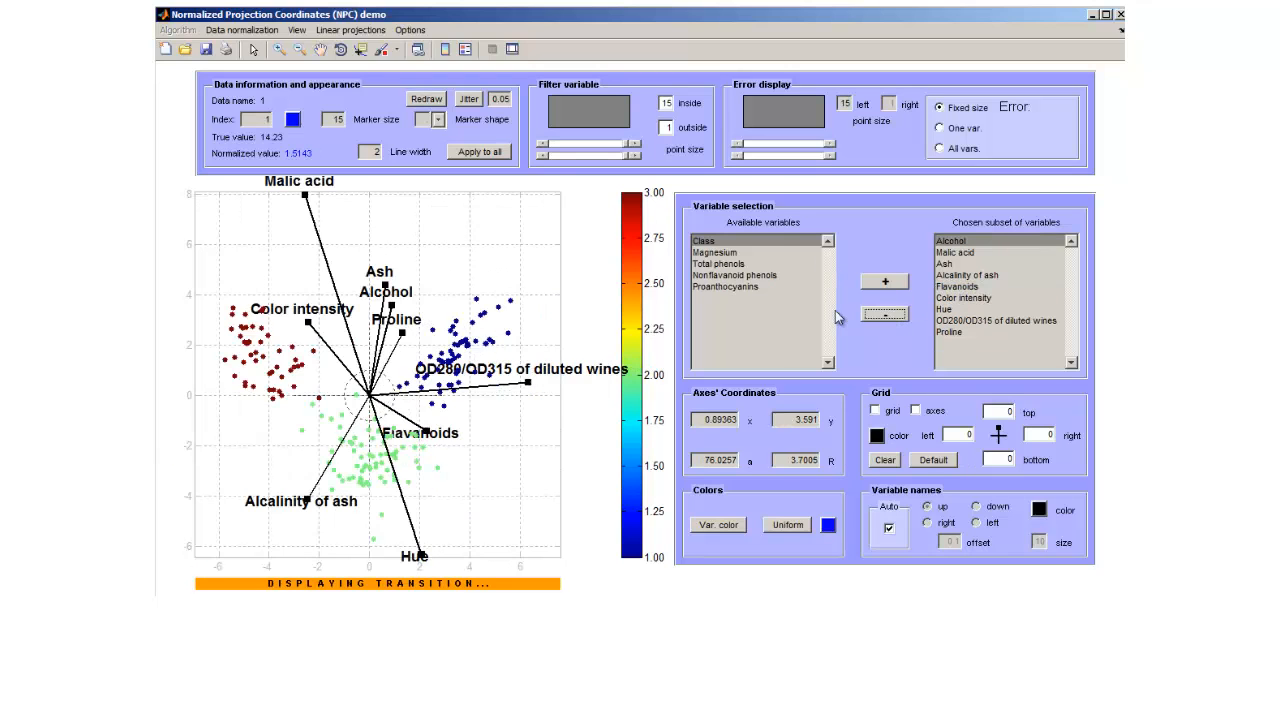
pyautogui.click(342, 30)
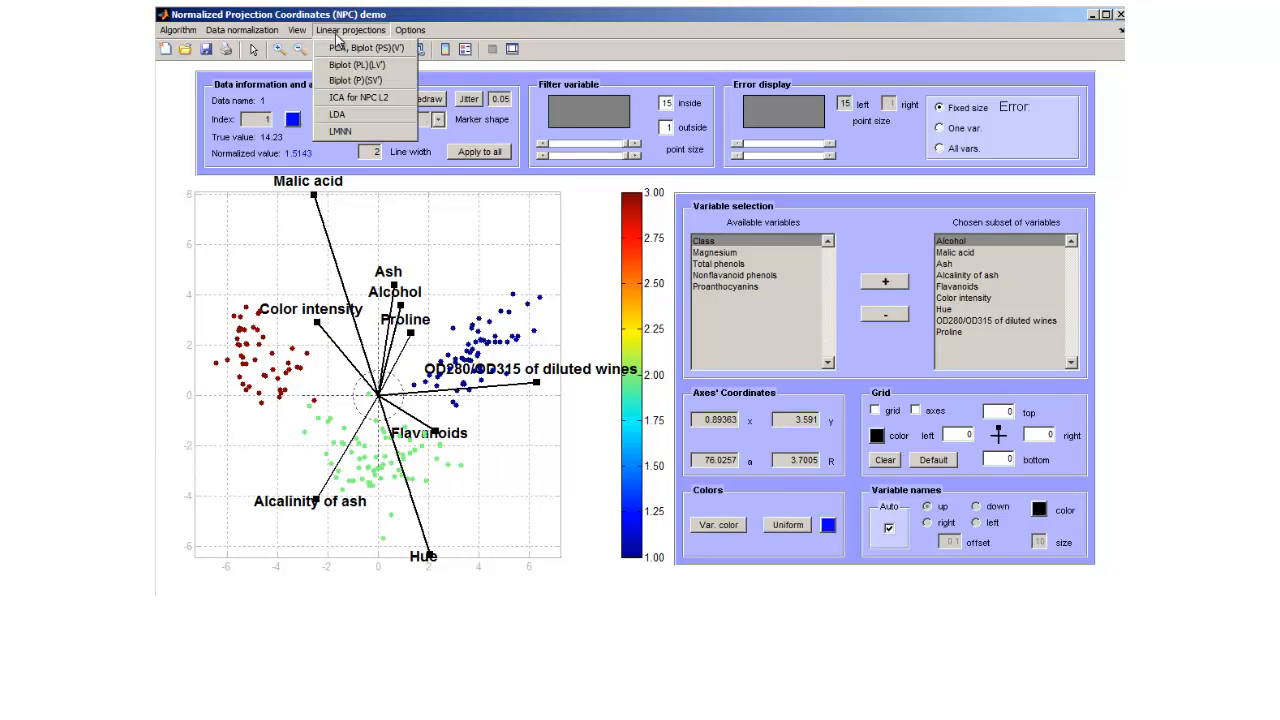
pyautogui.click(344, 110)
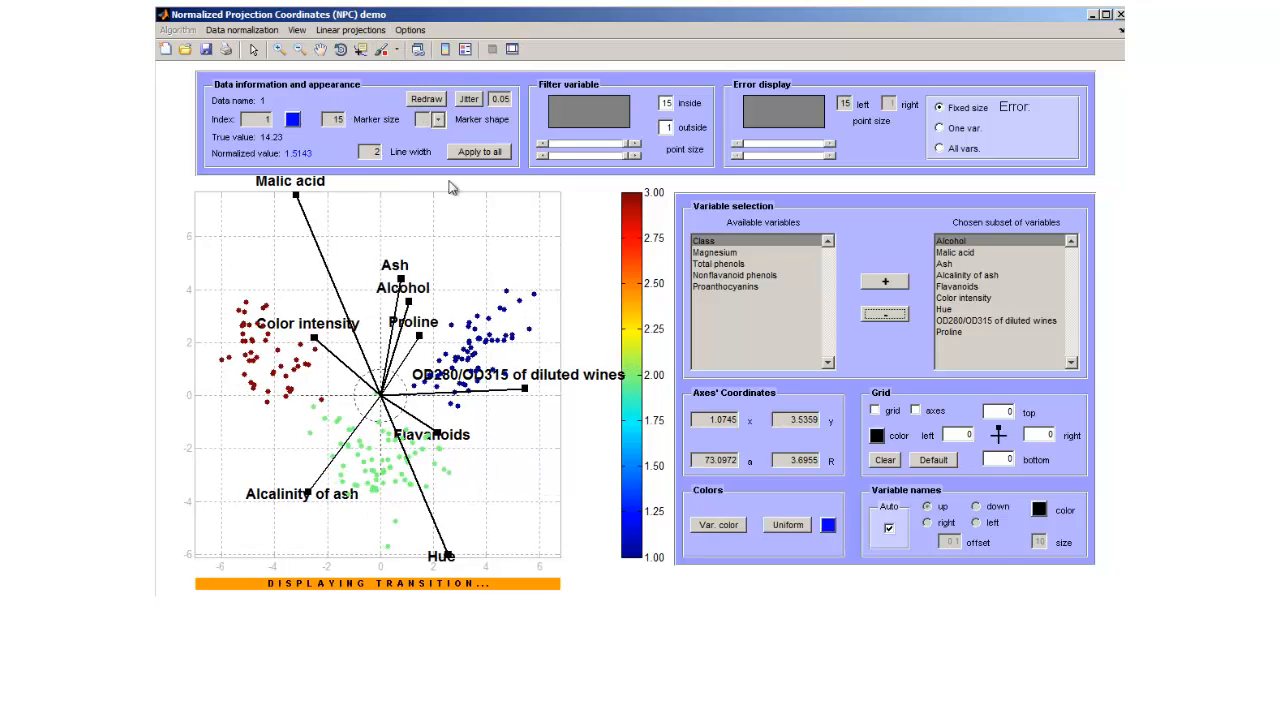
pyautogui.click(962, 260)
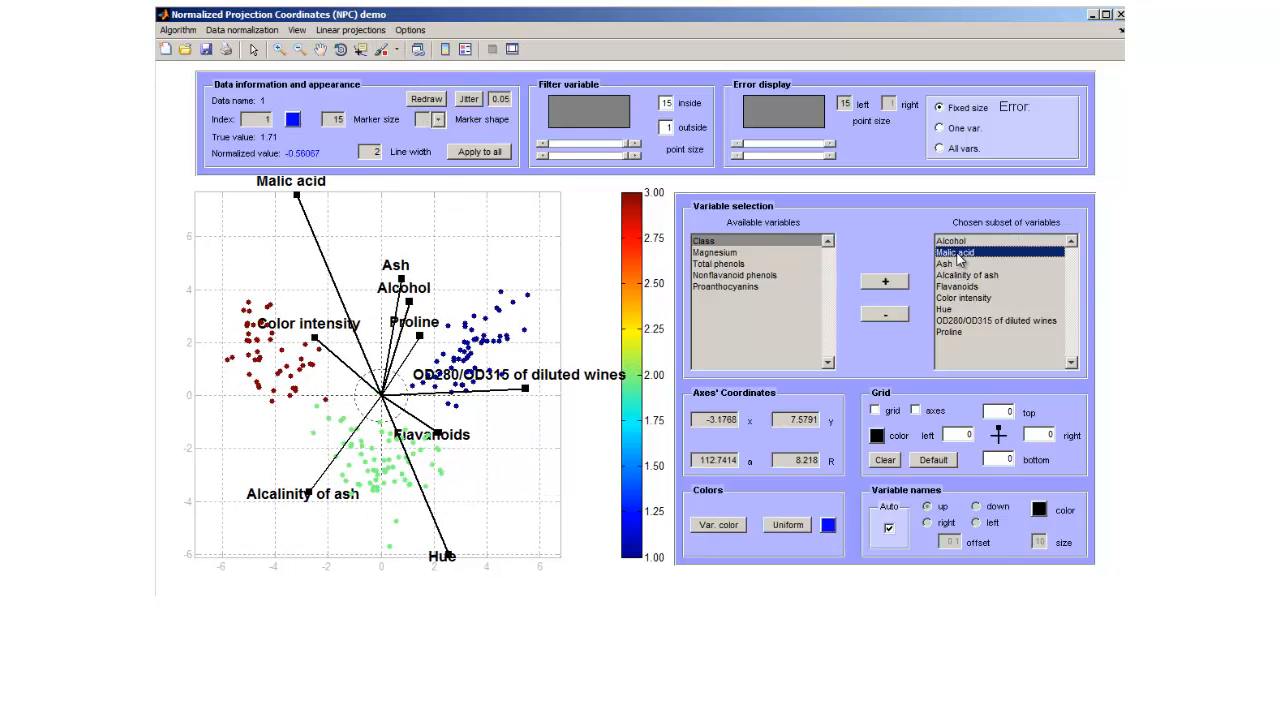
pyautogui.click(885, 313)
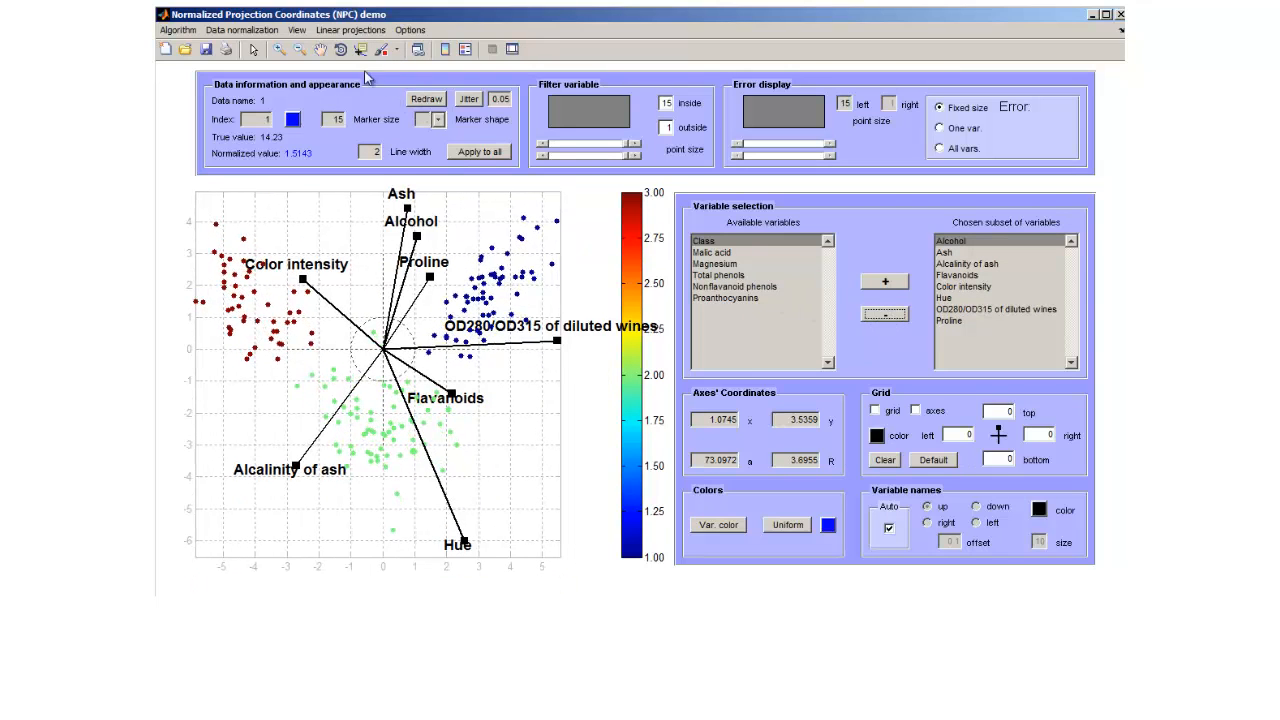
pyautogui.click(350, 30)
pyautogui.click(353, 118)
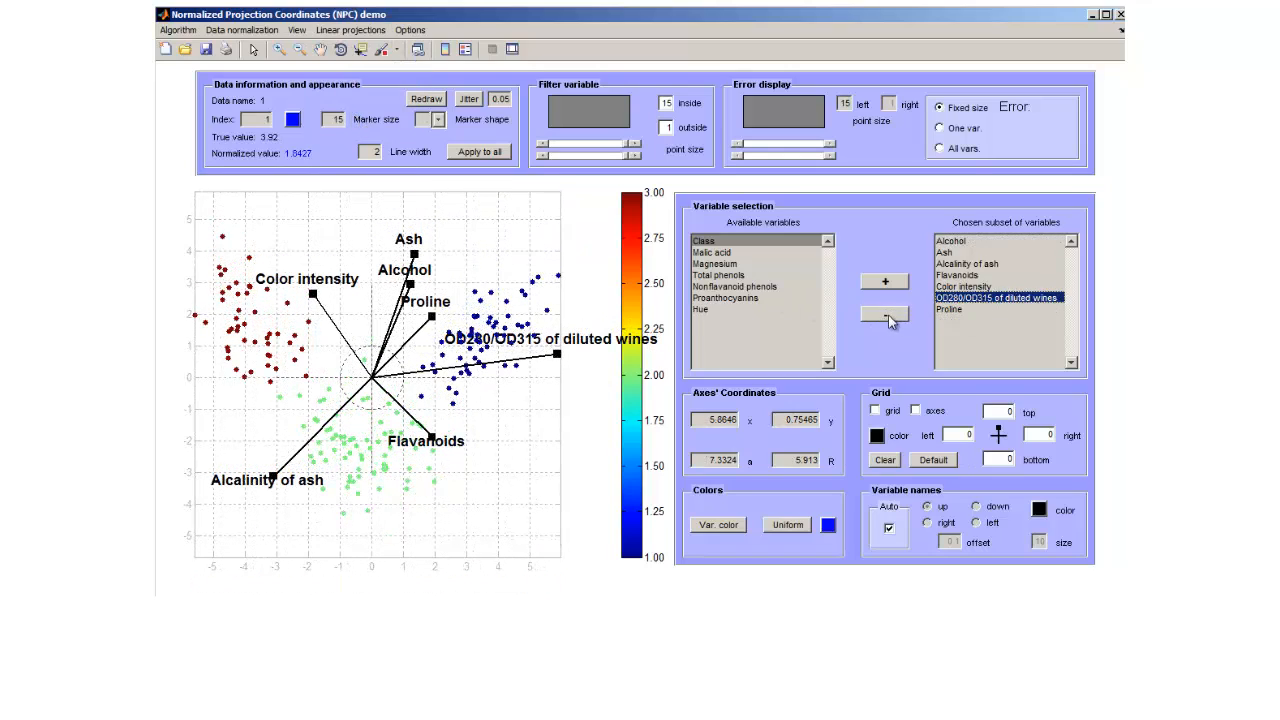
# Remove Hue and OD280/OD315 of diluted wines from the chosen variables, and rerun LDA on the remaining ones.
pyautogui.click(889, 316)
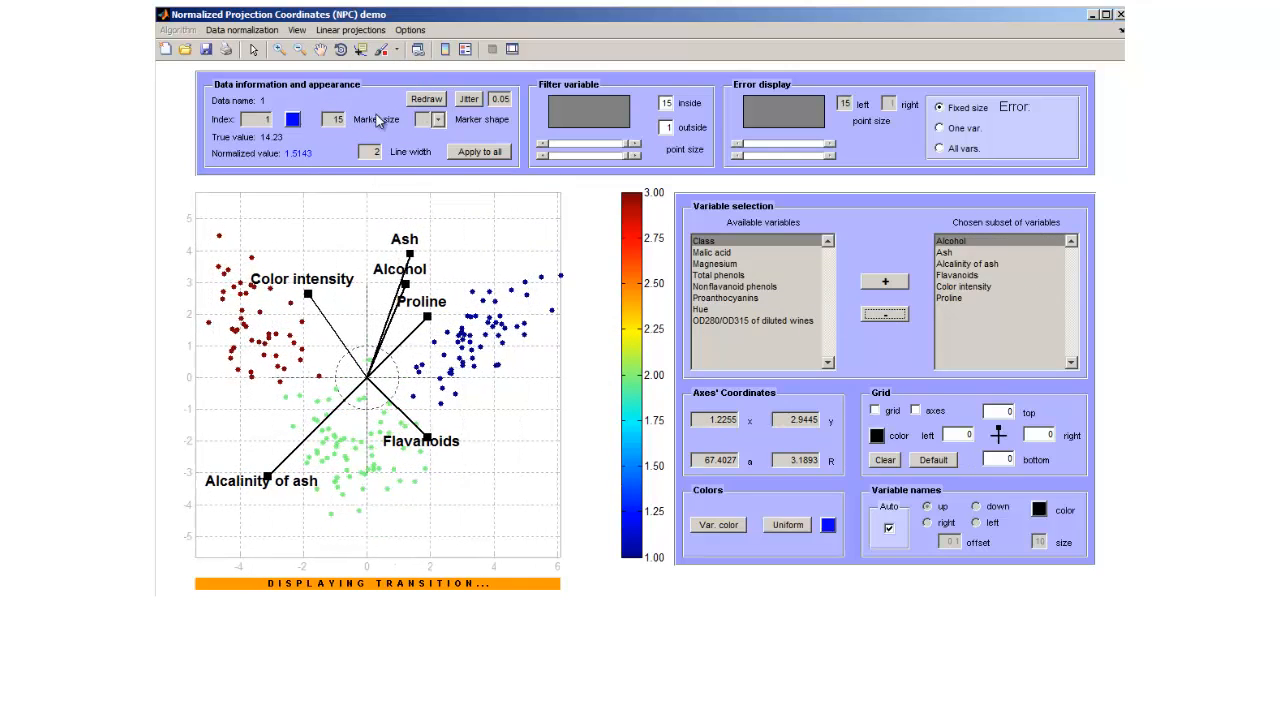
pyautogui.click(350, 30)
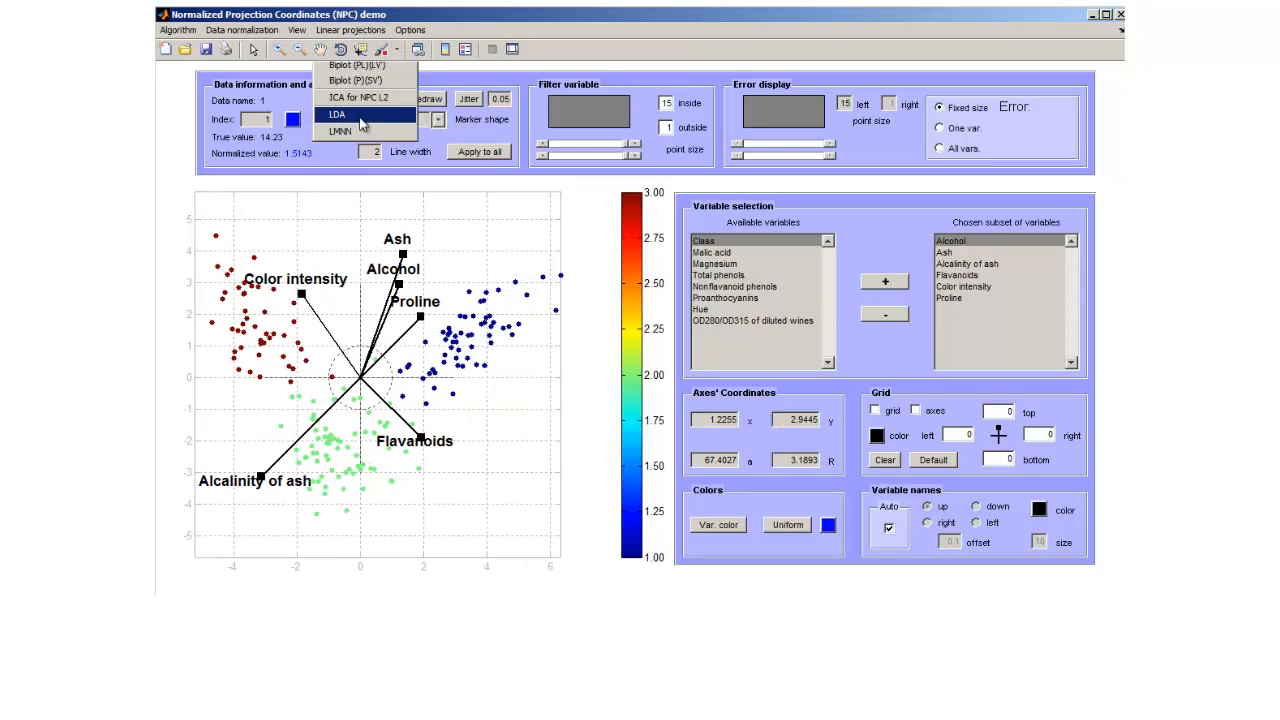
pyautogui.click(360, 117)
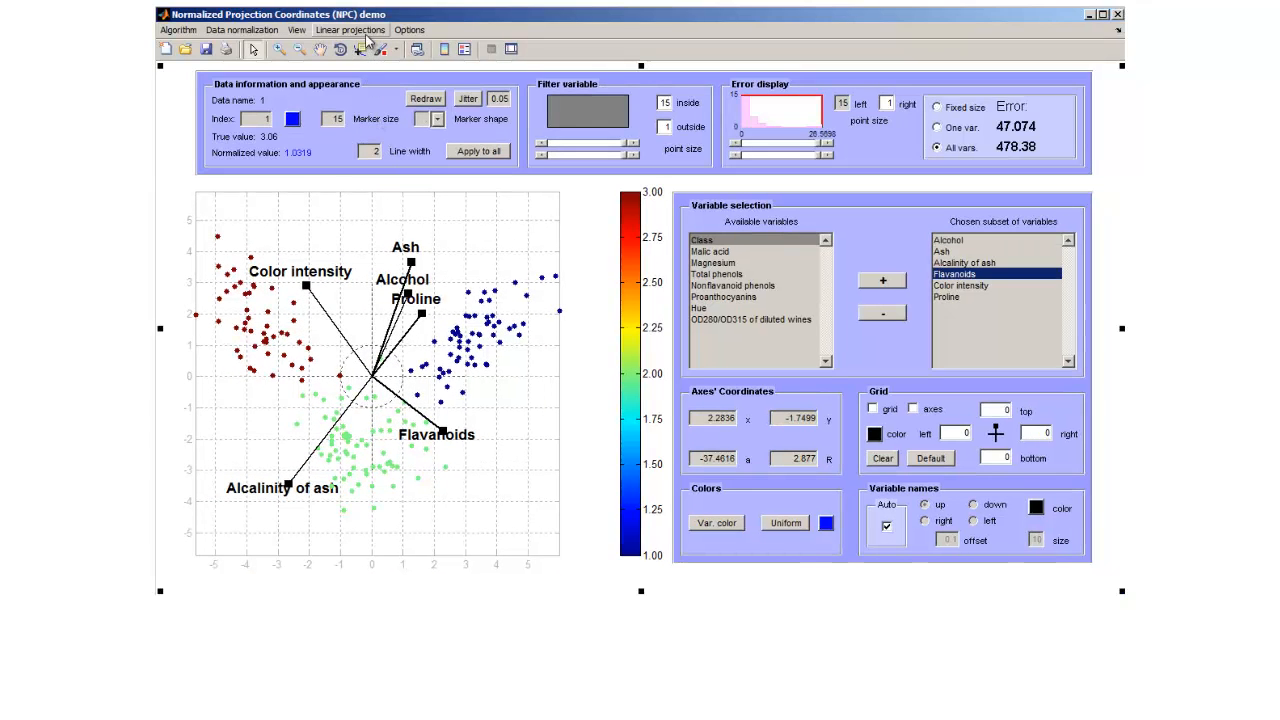
# Apply the PCA, Biplot (PS)(V') projection to the six chosen wine variables.
pyautogui.click(368, 32)
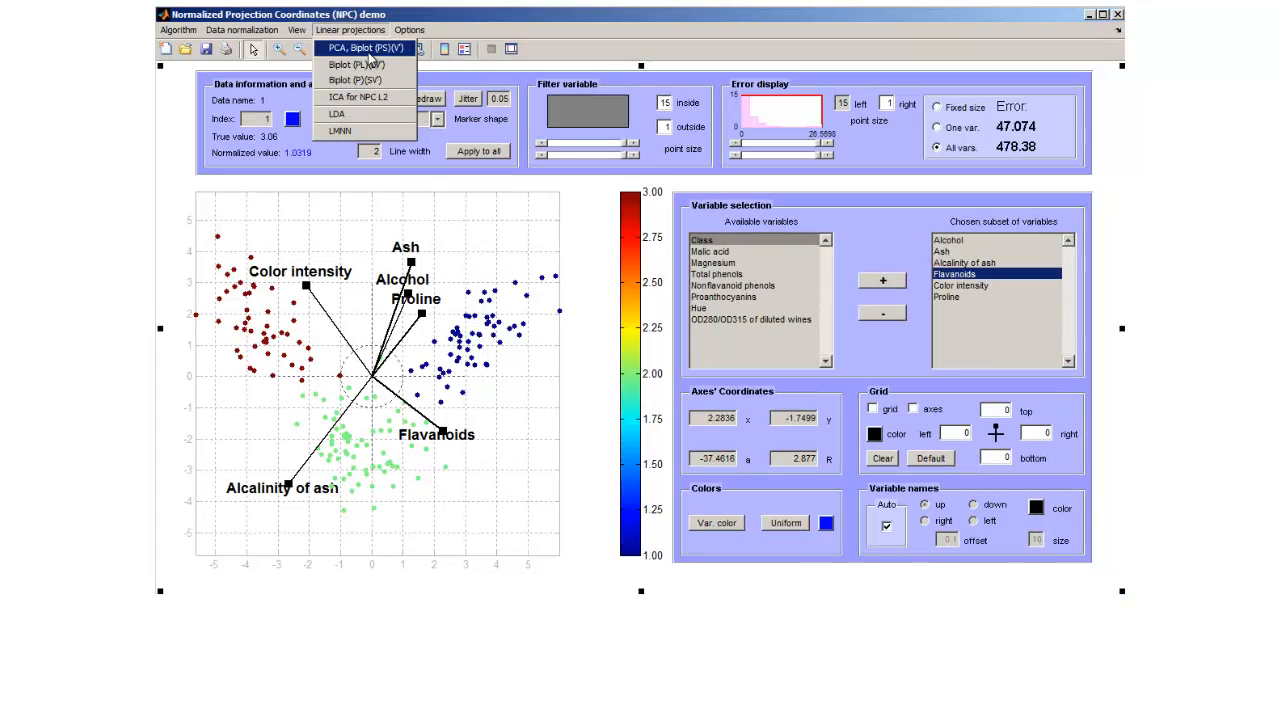
pyautogui.click(367, 58)
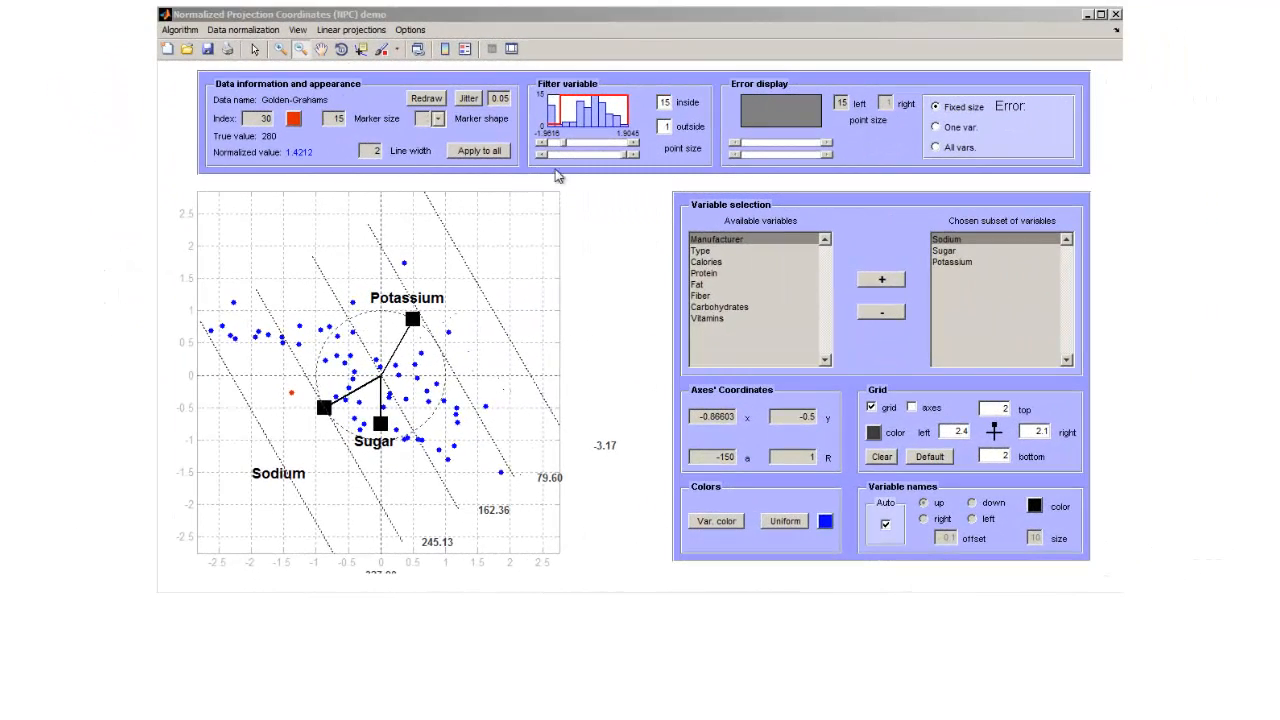
# Pan the cereal plot slightly up and left to bring the 327.90 grid label into view.
pyautogui.click(321, 49)
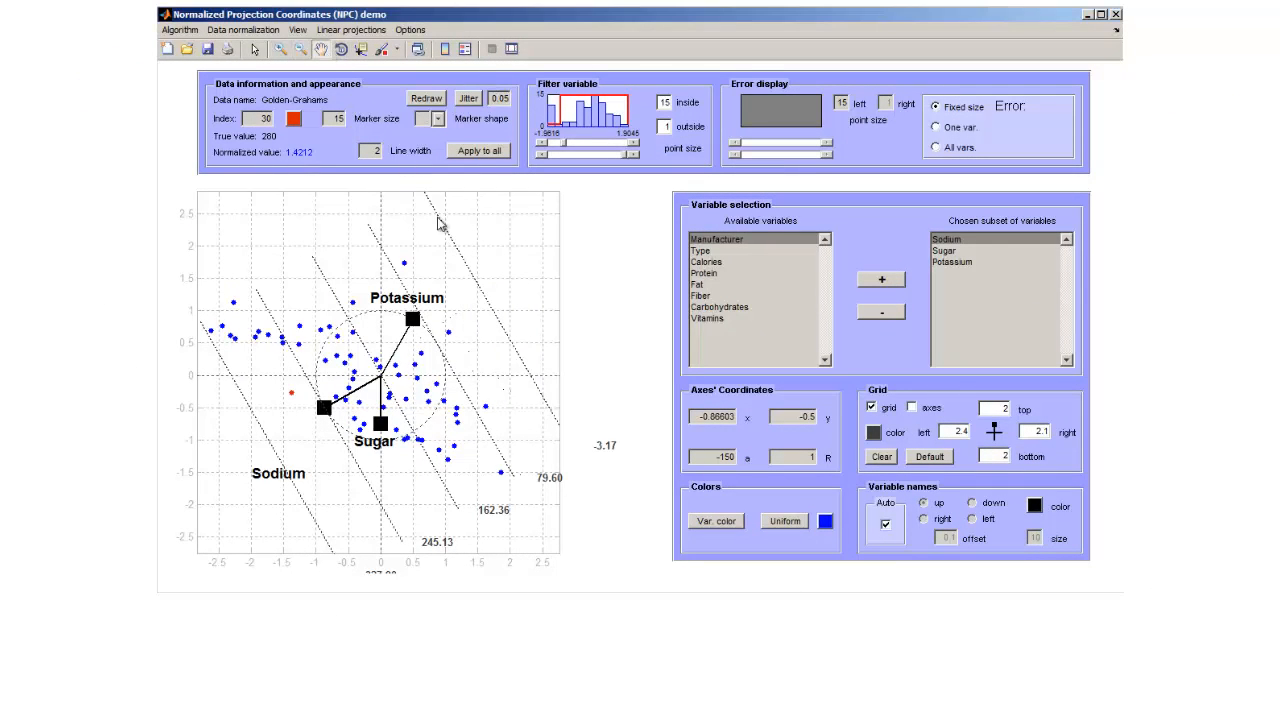
pyautogui.moveTo(517, 286)
pyautogui.mouseDown()
pyautogui.moveTo(486, 223)
pyautogui.moveTo(442, 272)
pyautogui.moveTo(490, 222)
pyautogui.moveTo(500, 285)
pyautogui.moveTo(494, 276)
pyautogui.mouseUp()
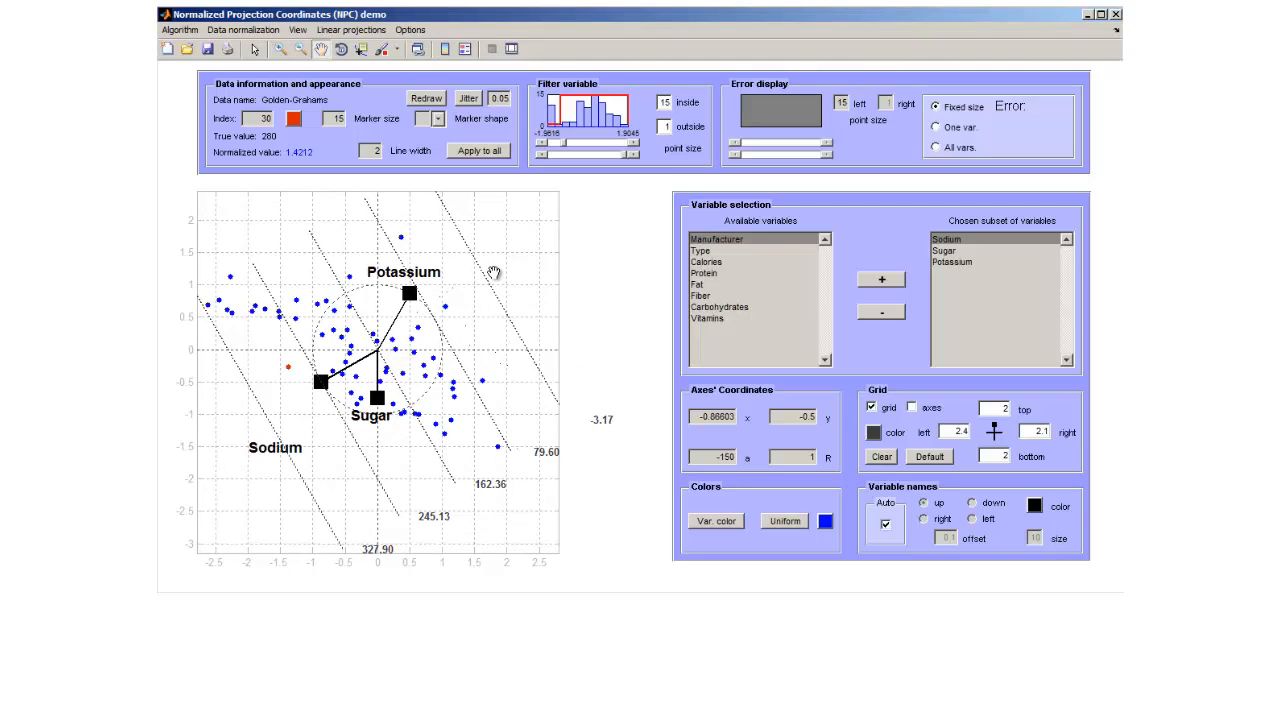